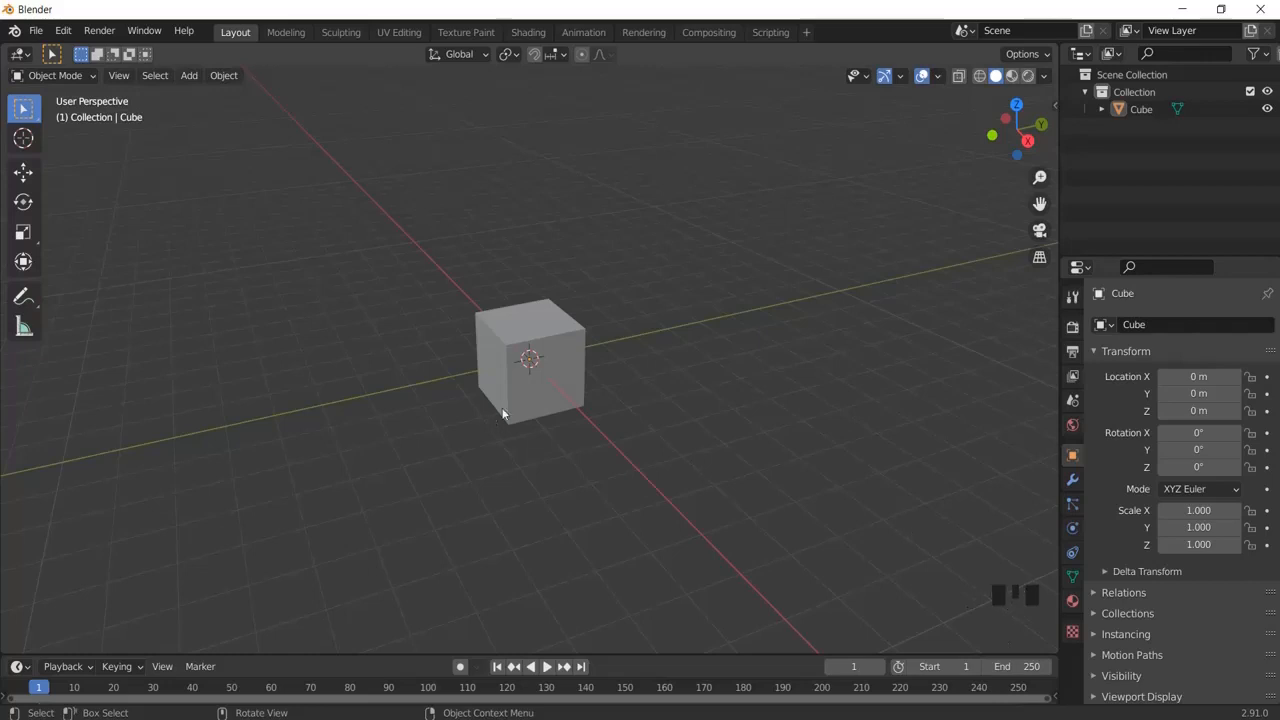
# - Enter Edit Mode on the cube and add a centred vertical loop cut, working from the front view
pyautogui.click(497, 356)
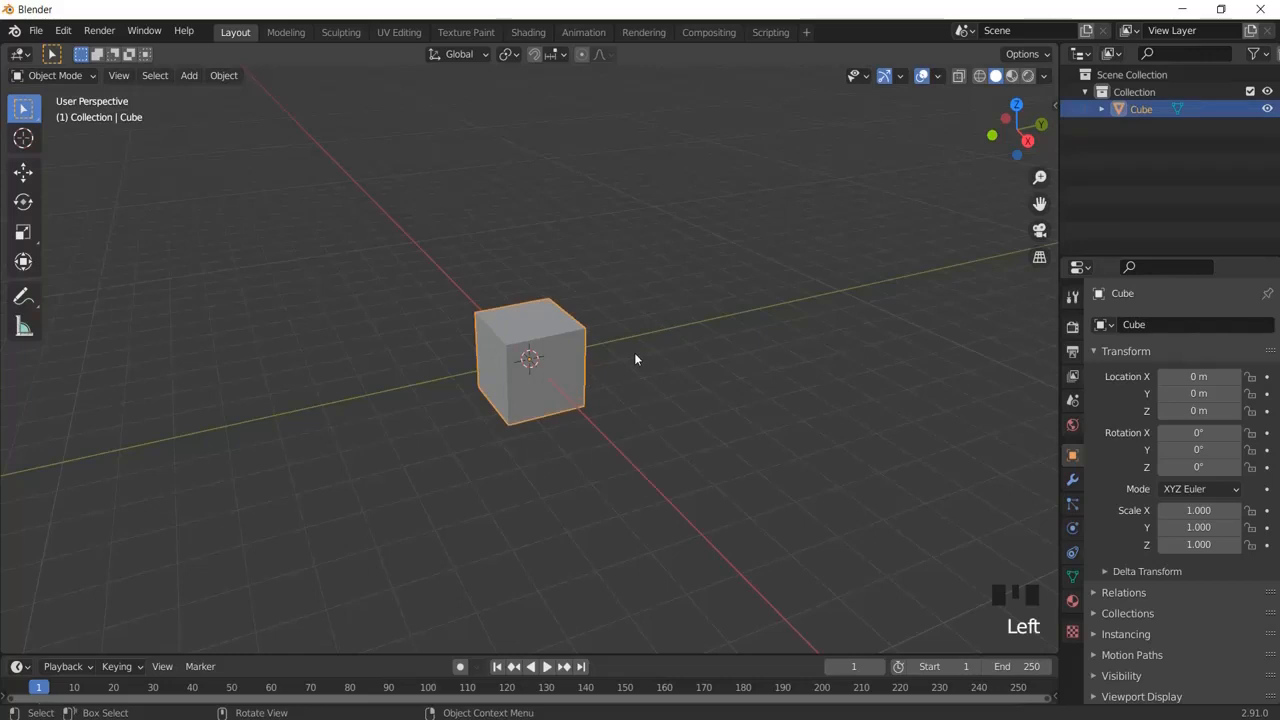
pyautogui.press('KP_1')
pyautogui.scroll(5, 592, 383)
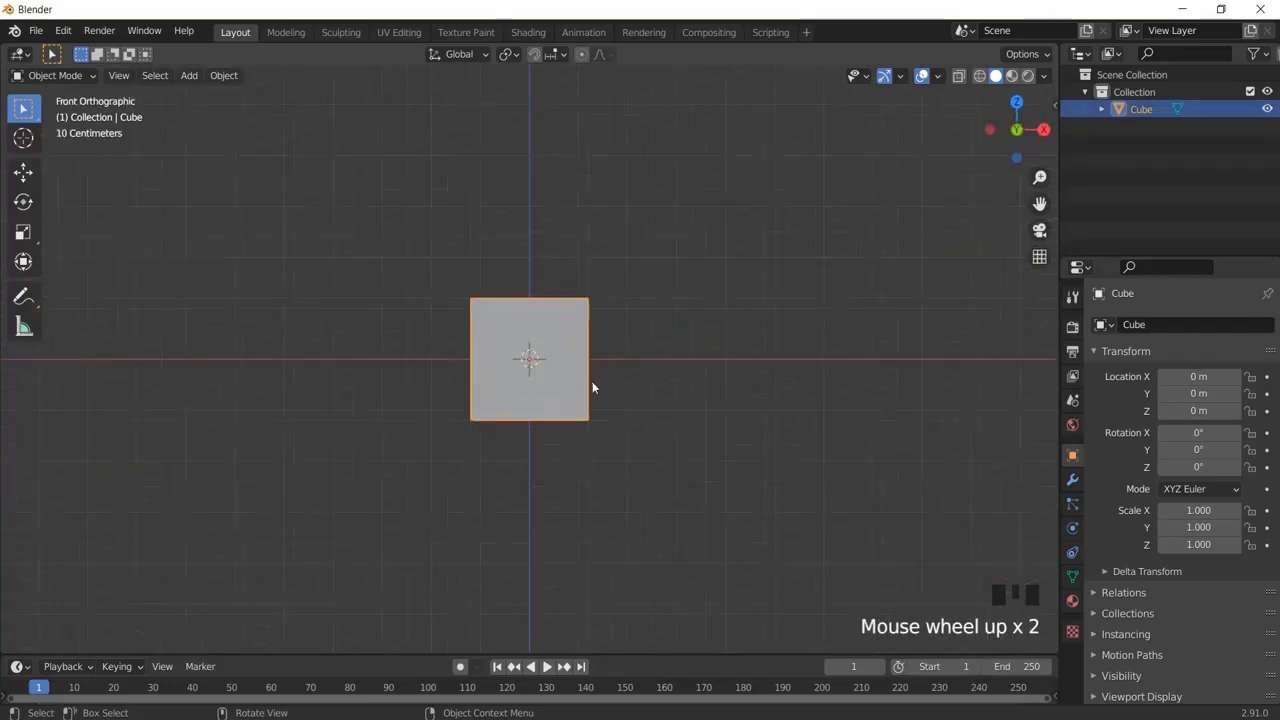
pyautogui.keyDown('shift'); pyautogui.moveTo(662, 294); pyautogui.dragTo(617, 367, button='middle'); pyautogui.keyUp('shift')
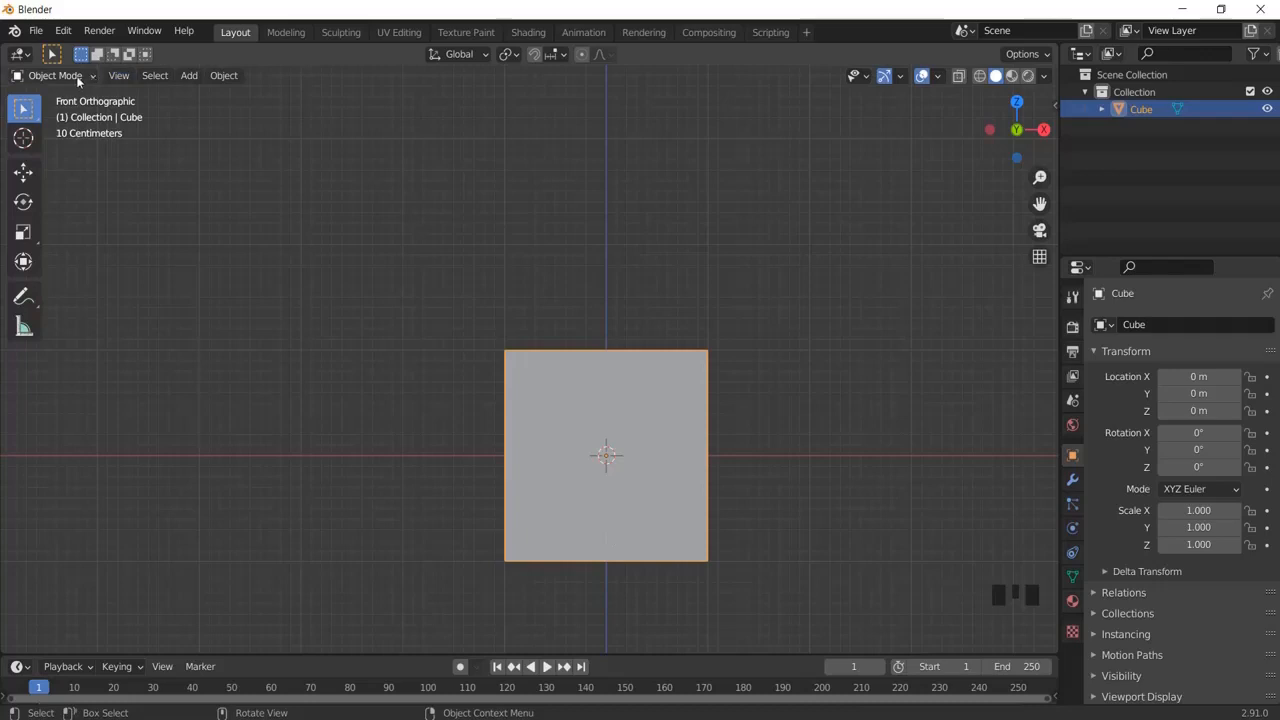
pyautogui.press('Tab')
pyautogui.hotkey('ctrl', 'r')
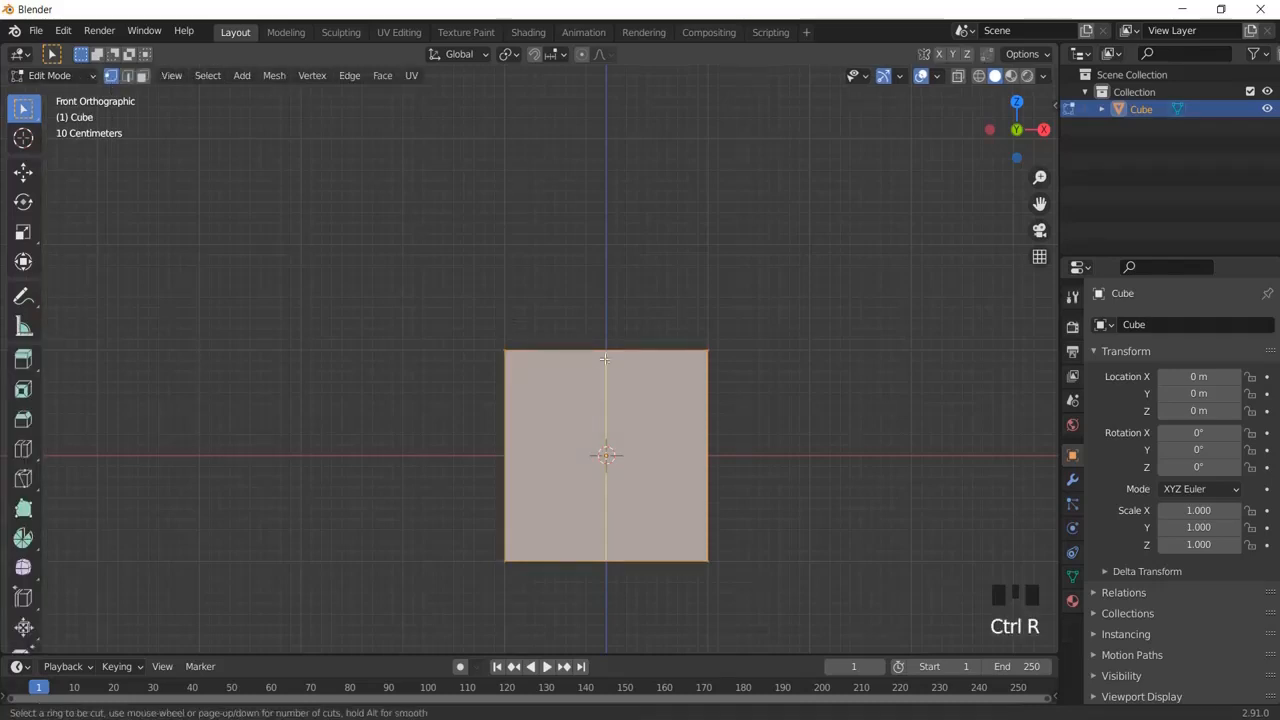
pyautogui.click(605, 357)
pyautogui.rightClick(627, 357)
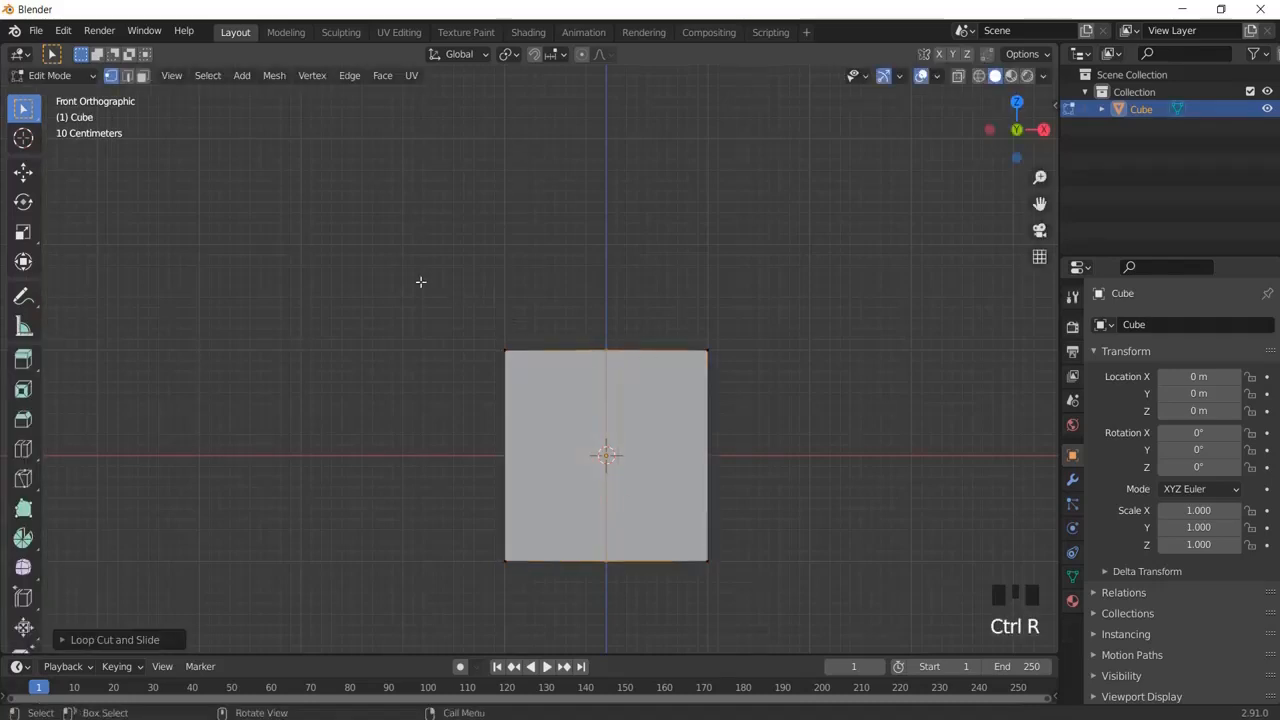
# - Enable X-ray and delete the vertices of the cube's left half
pyautogui.moveTo(422, 285); pyautogui.dragTo(505, 362)
pyautogui.click(959, 78)
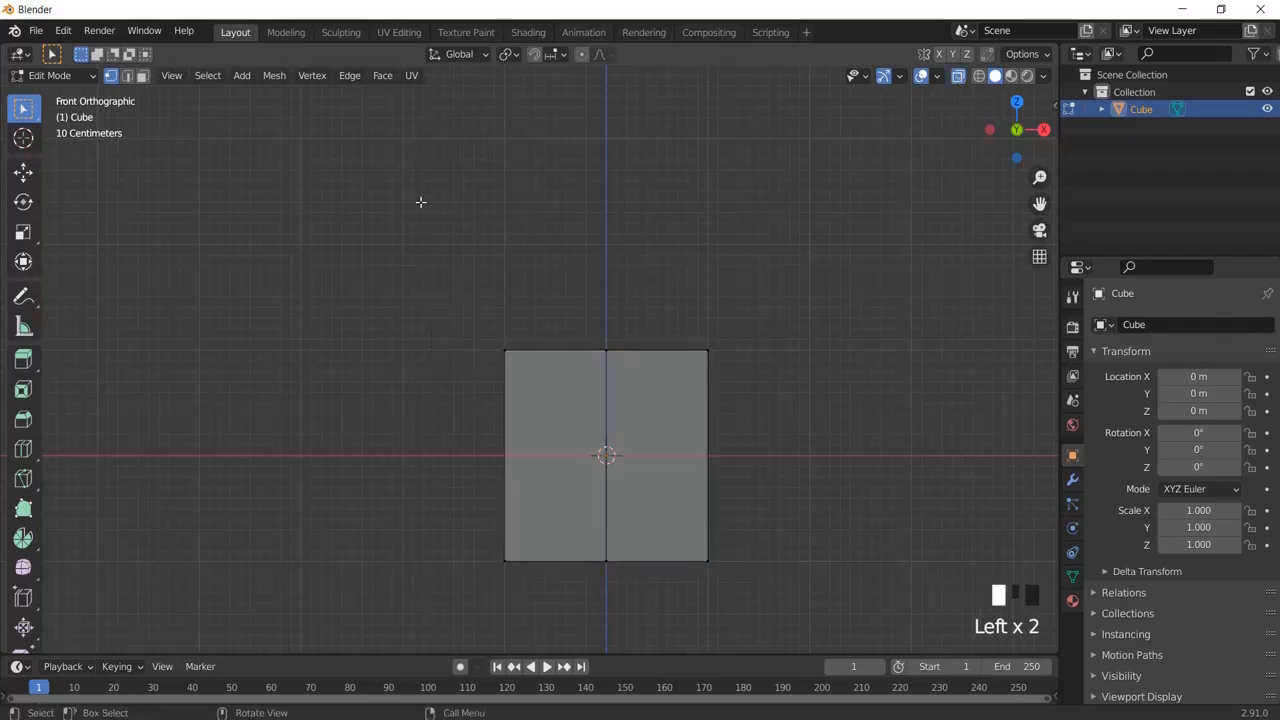
pyautogui.moveTo(422, 212); pyautogui.dragTo(550, 574)
pyautogui.press('Delete')
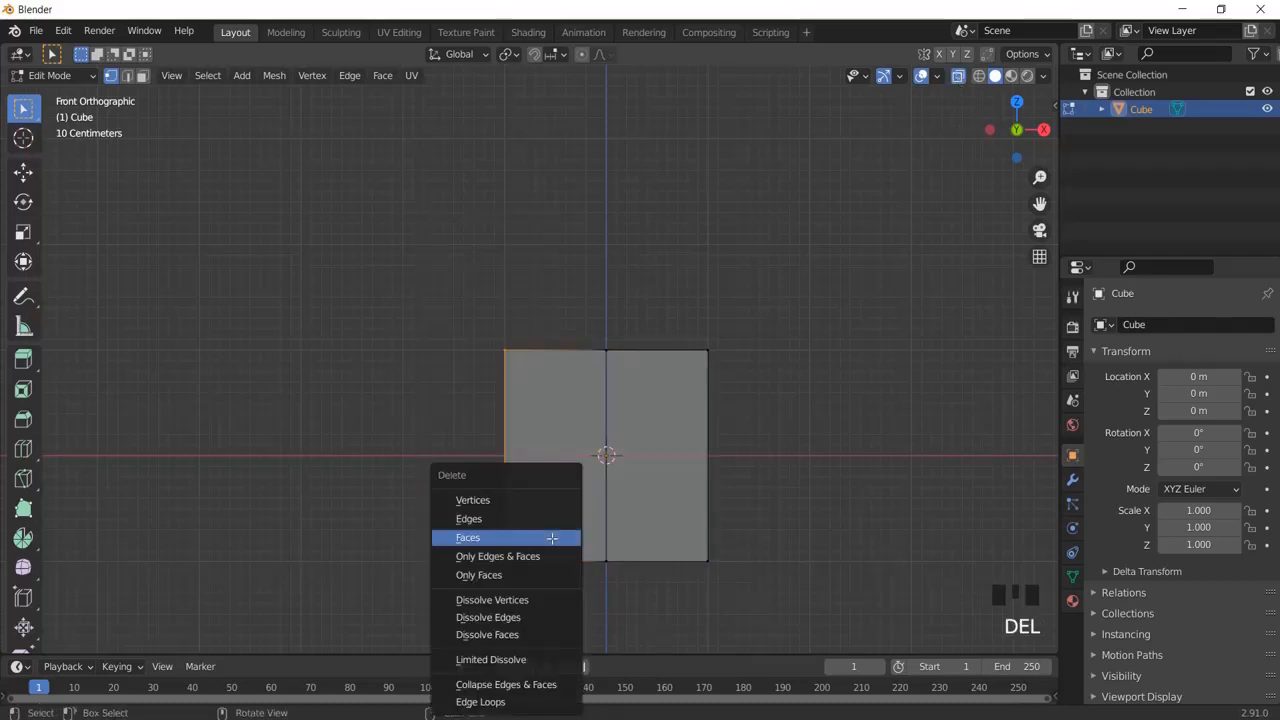
pyautogui.click(518, 500)
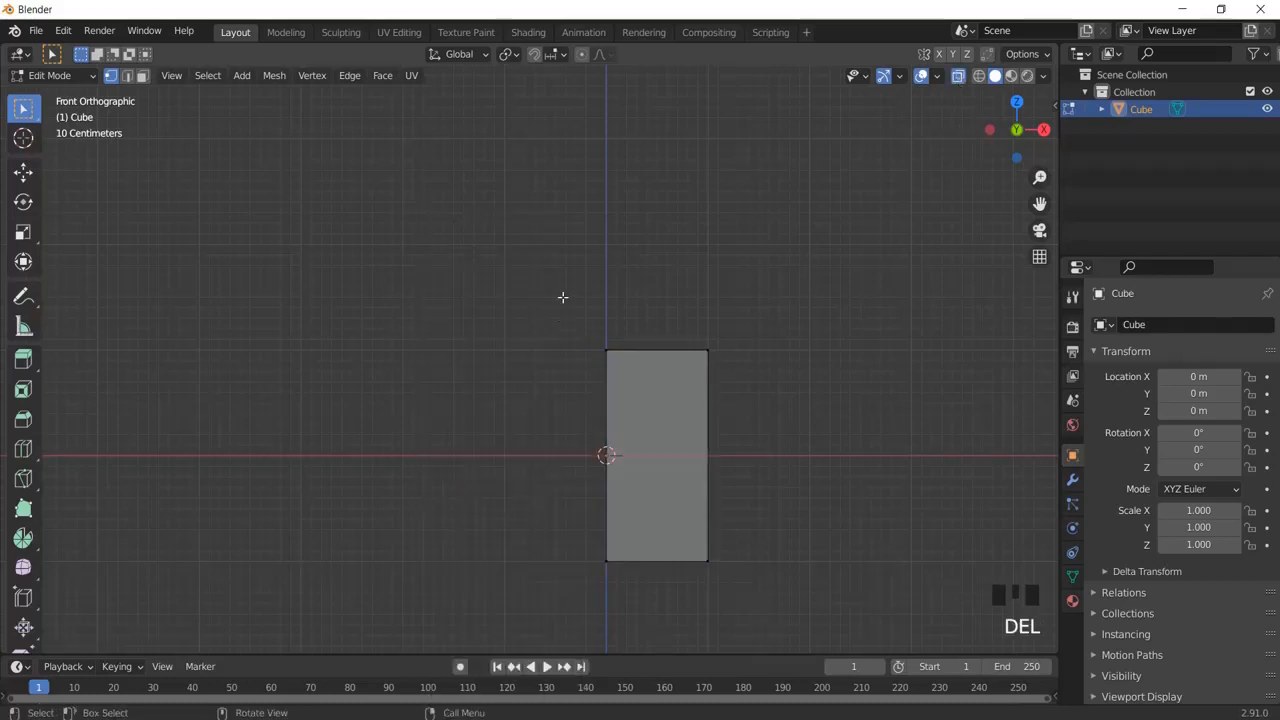
# - Add a Mirror modifier on the X axis to the remaining half of the cube and enable Clipping
pyautogui.moveTo(526, 266); pyautogui.dragTo(806, 602)
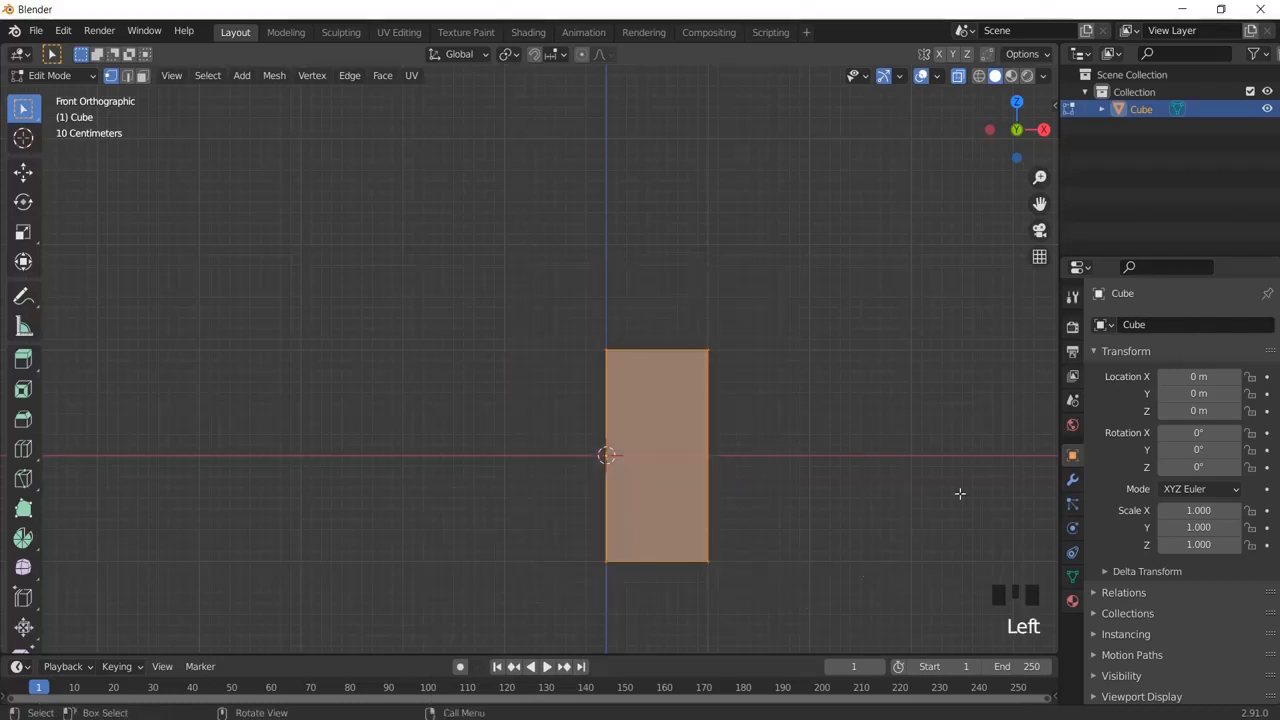
pyautogui.click(1072, 484)
pyautogui.click(1124, 325)
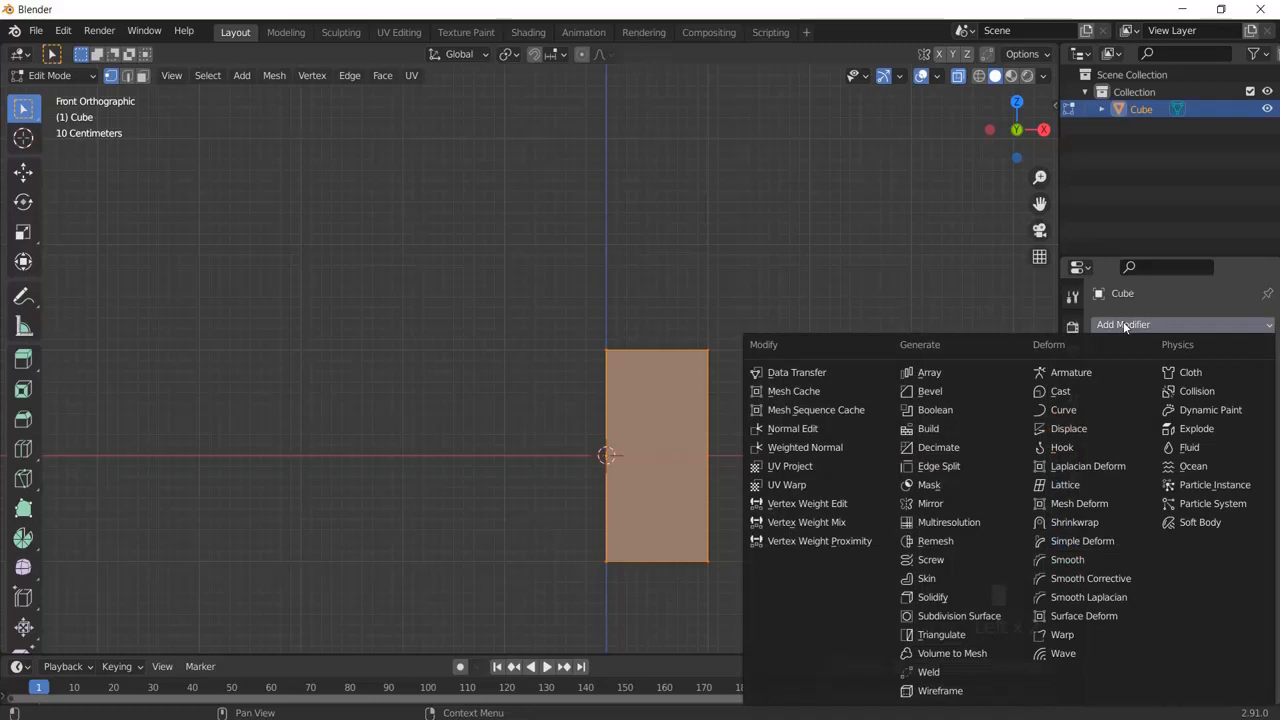
pyautogui.click(928, 503)
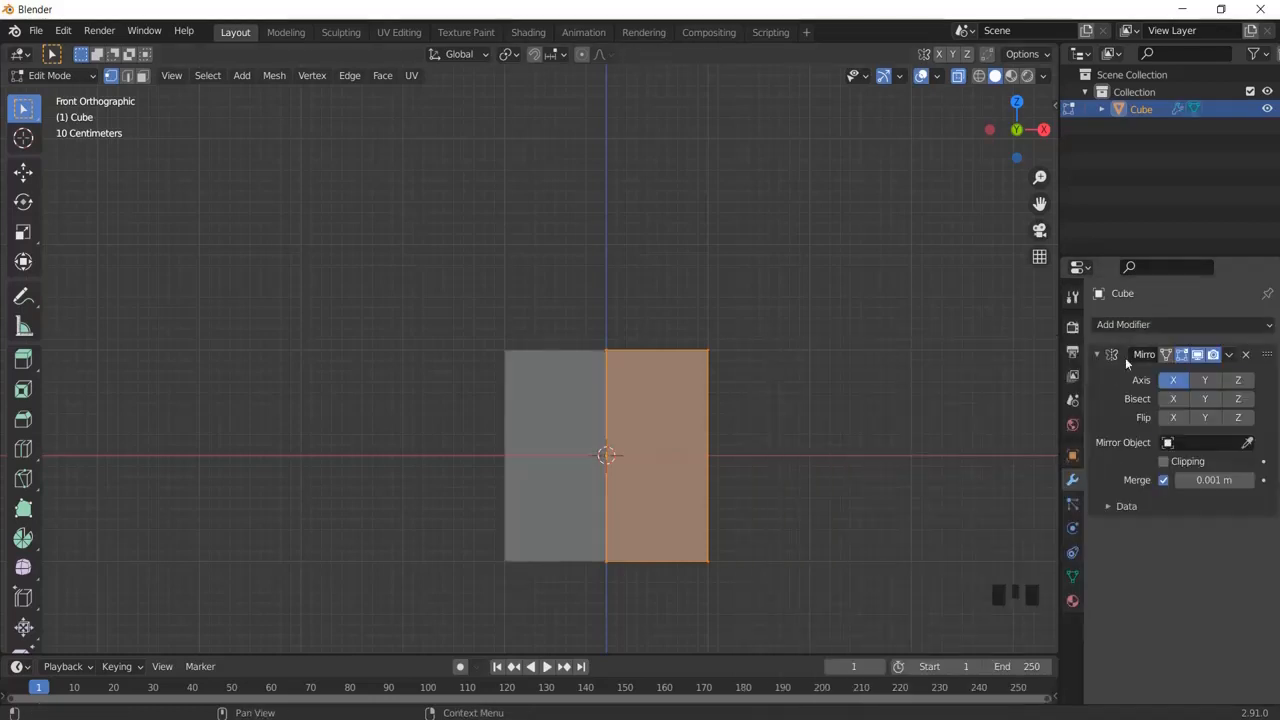
pyautogui.click(1164, 462)
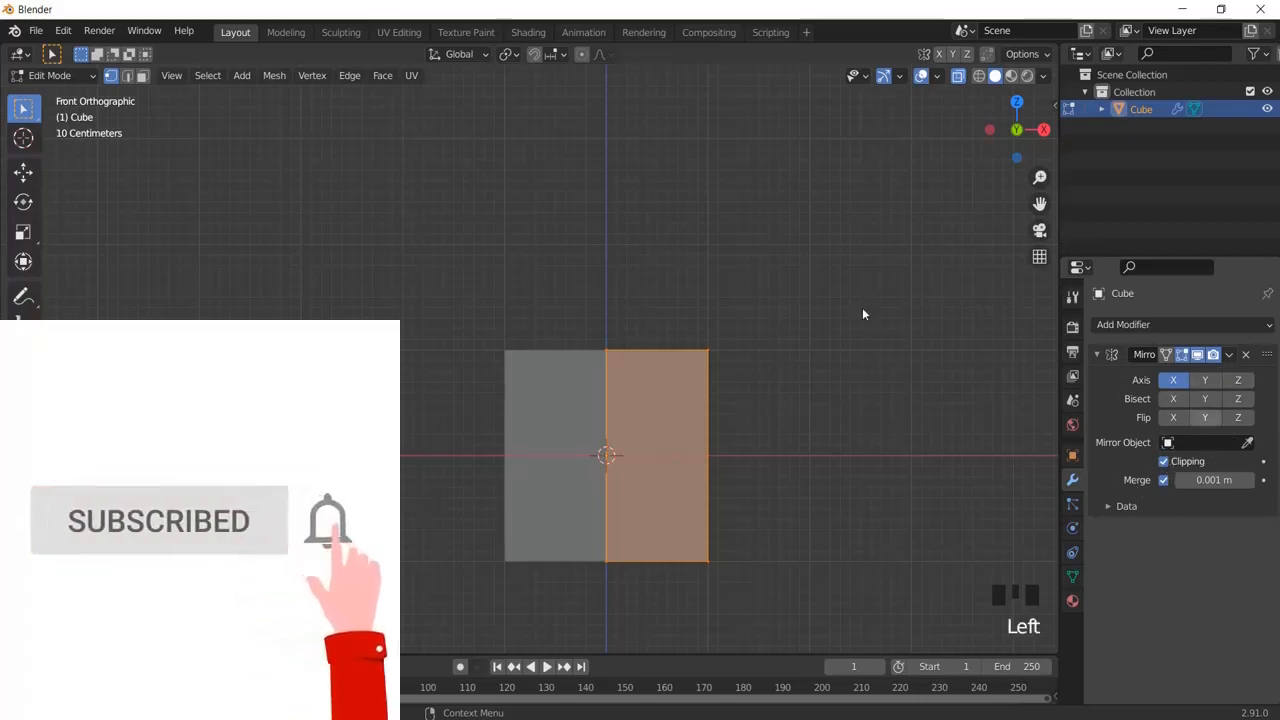
# - Move the top outer corner of the editable half outward and slightly upward
pyautogui.moveTo(657, 309); pyautogui.dragTo(746, 371)
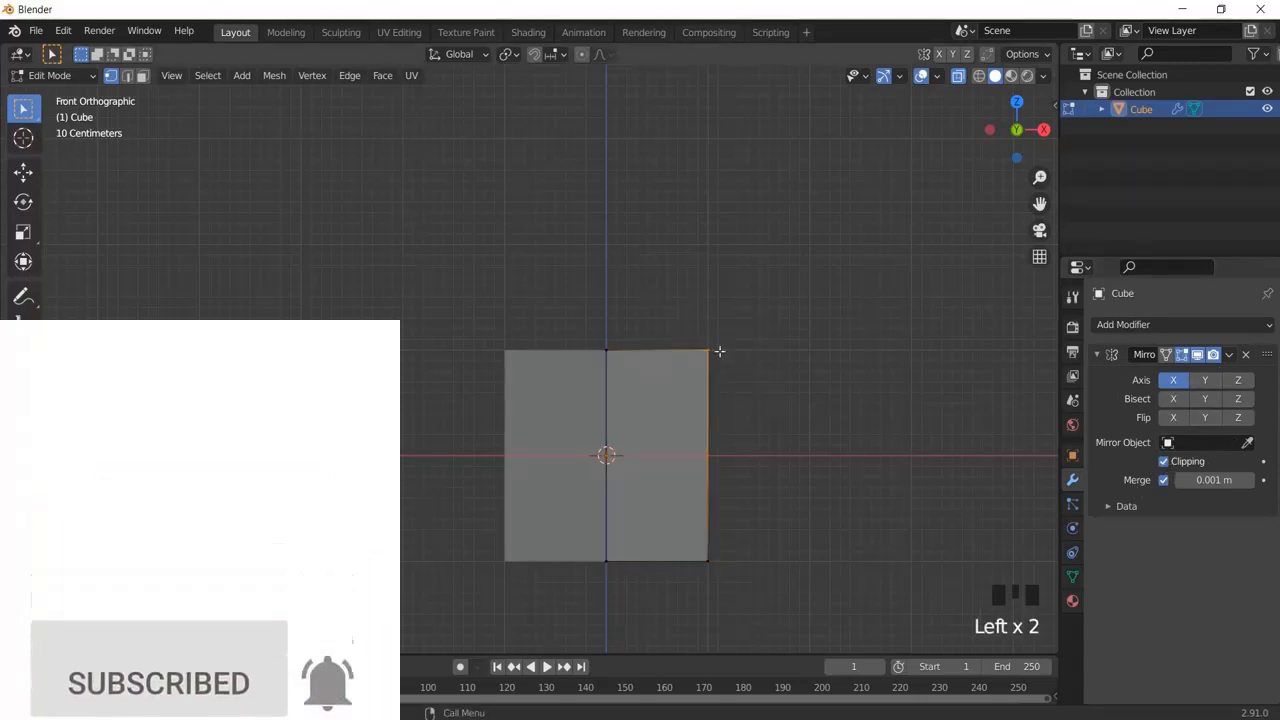
pyautogui.press('g')
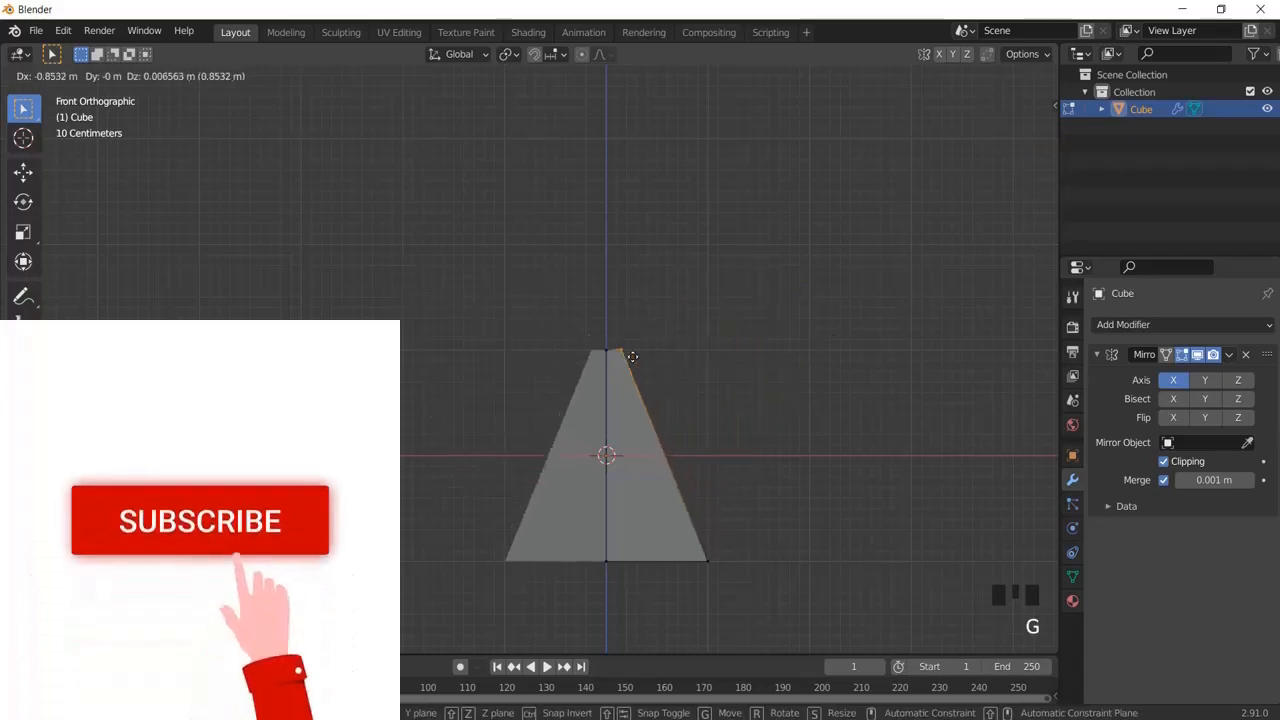
pyautogui.click(848, 331)
# - Move the bottom outer corner of the editable half inward and upward to narrow the shape towards its base
pyautogui.click(708, 561)
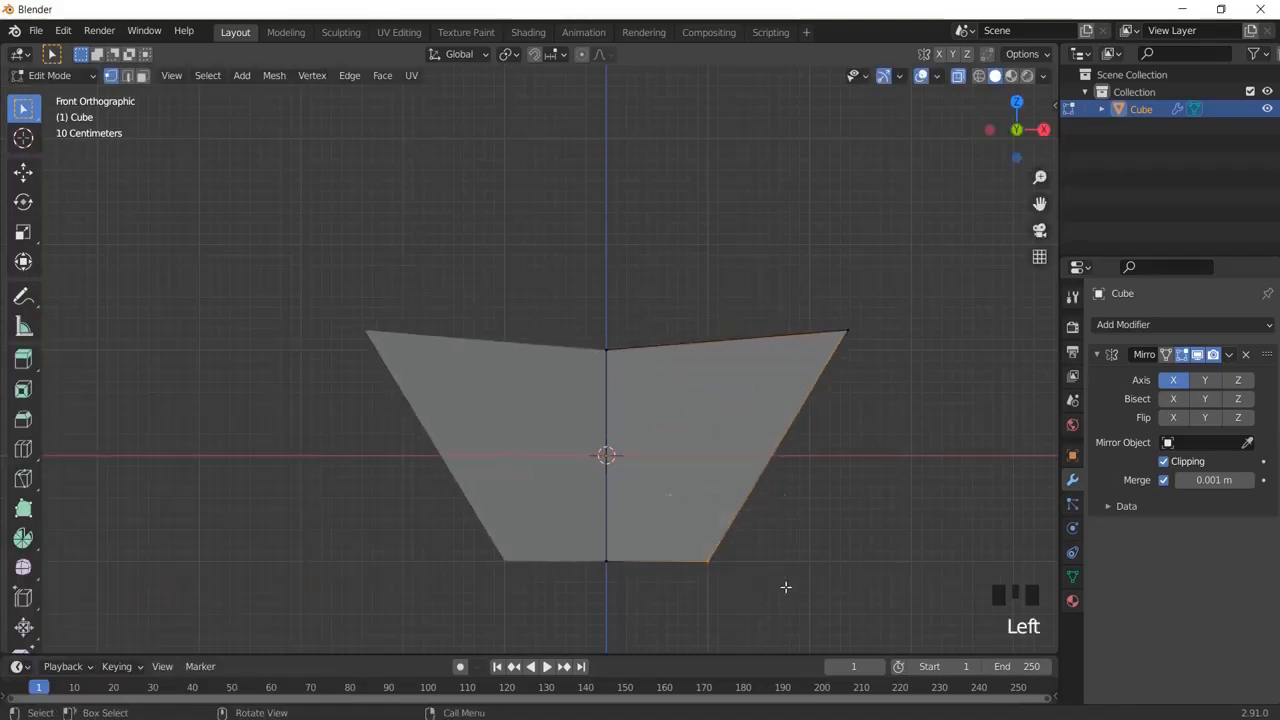
pyautogui.press('s')
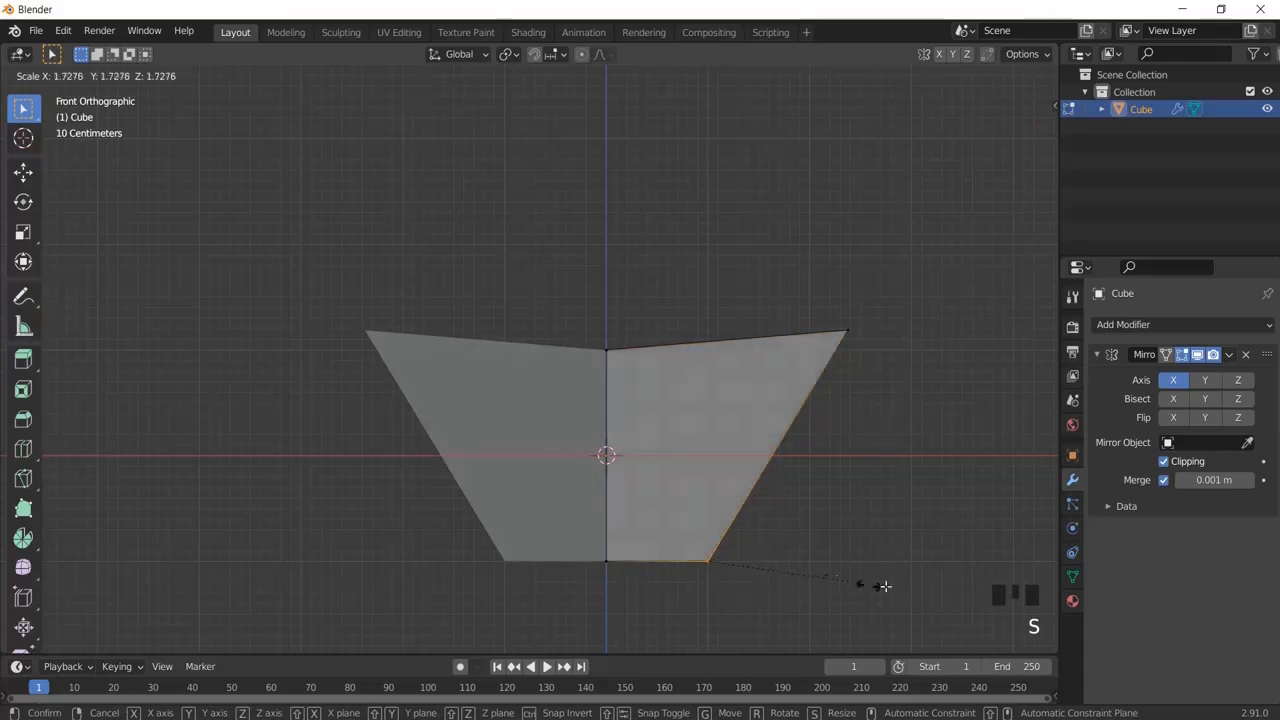
pyautogui.click(811, 569)
pyautogui.press('g')
pyautogui.click(785, 519)
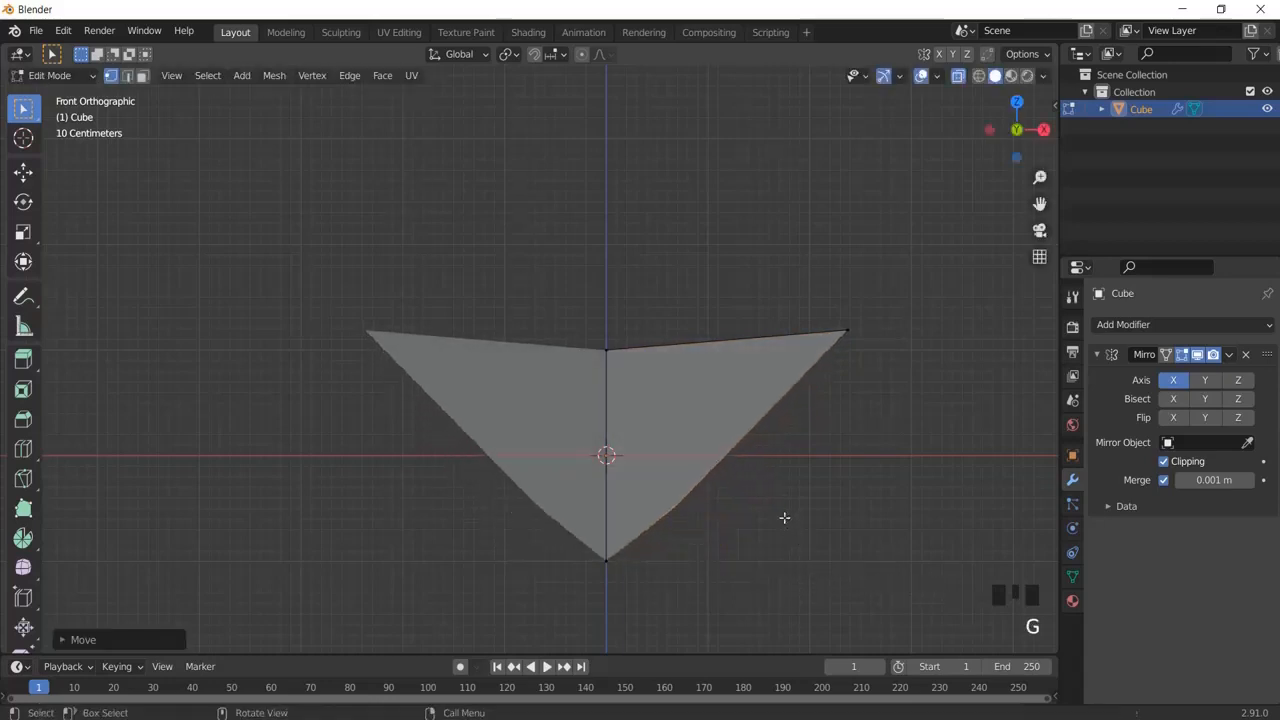
# - Extrude the top face upward about 1.03 m and, with Clipping off, scale it down to form separate heart lobes
pyautogui.moveTo(569, 303); pyautogui.dragTo(897, 386)
pyautogui.press('e')
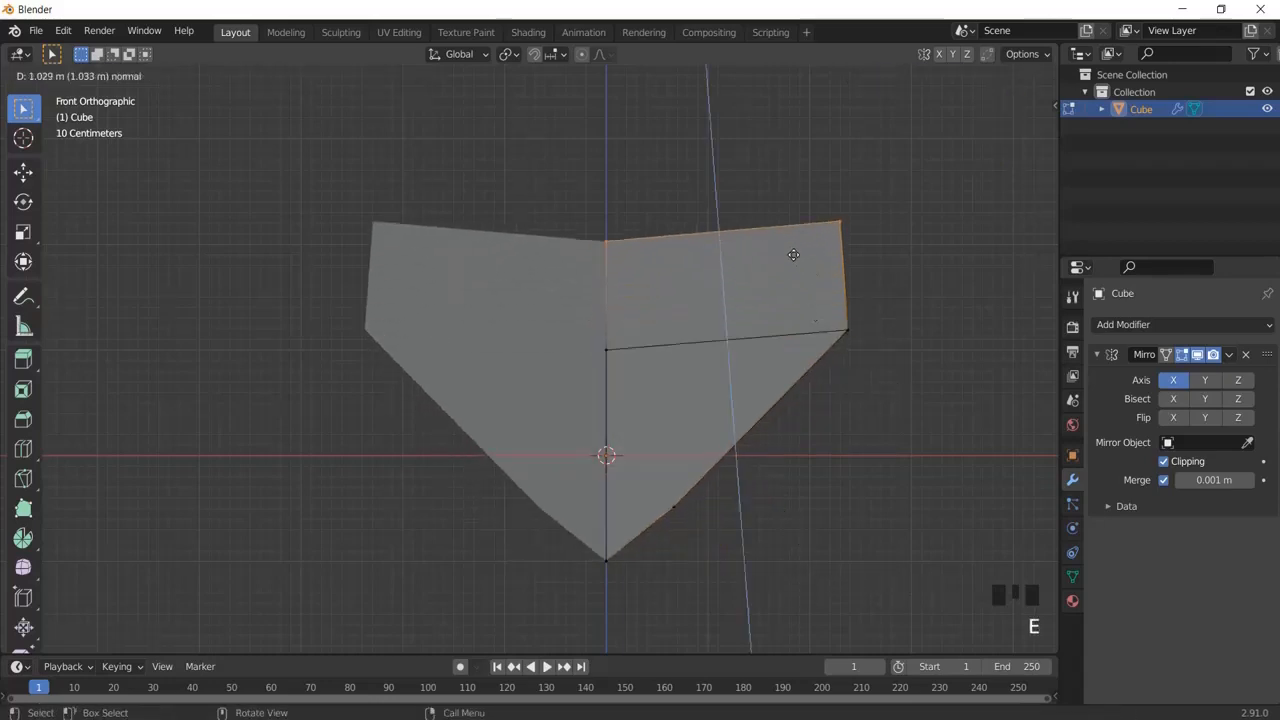
pyautogui.click(794, 256)
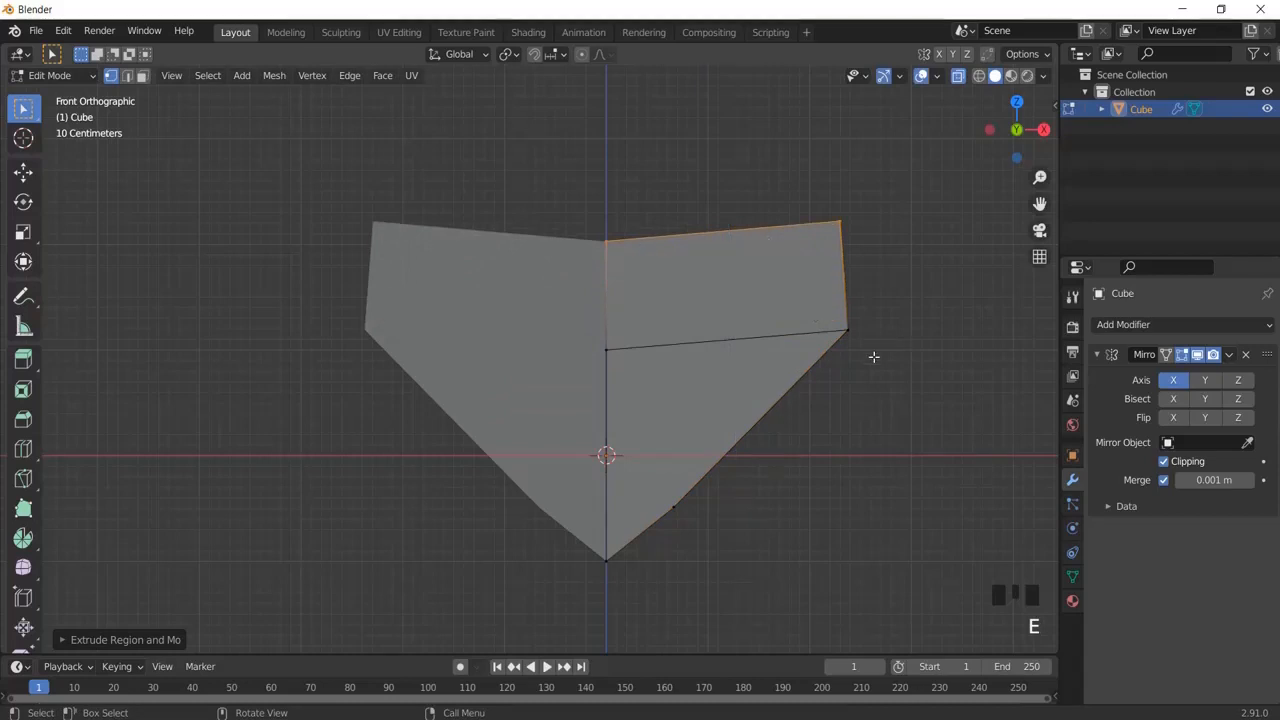
pyautogui.click(1163, 462)
pyautogui.press('s')
pyautogui.click(771, 221)
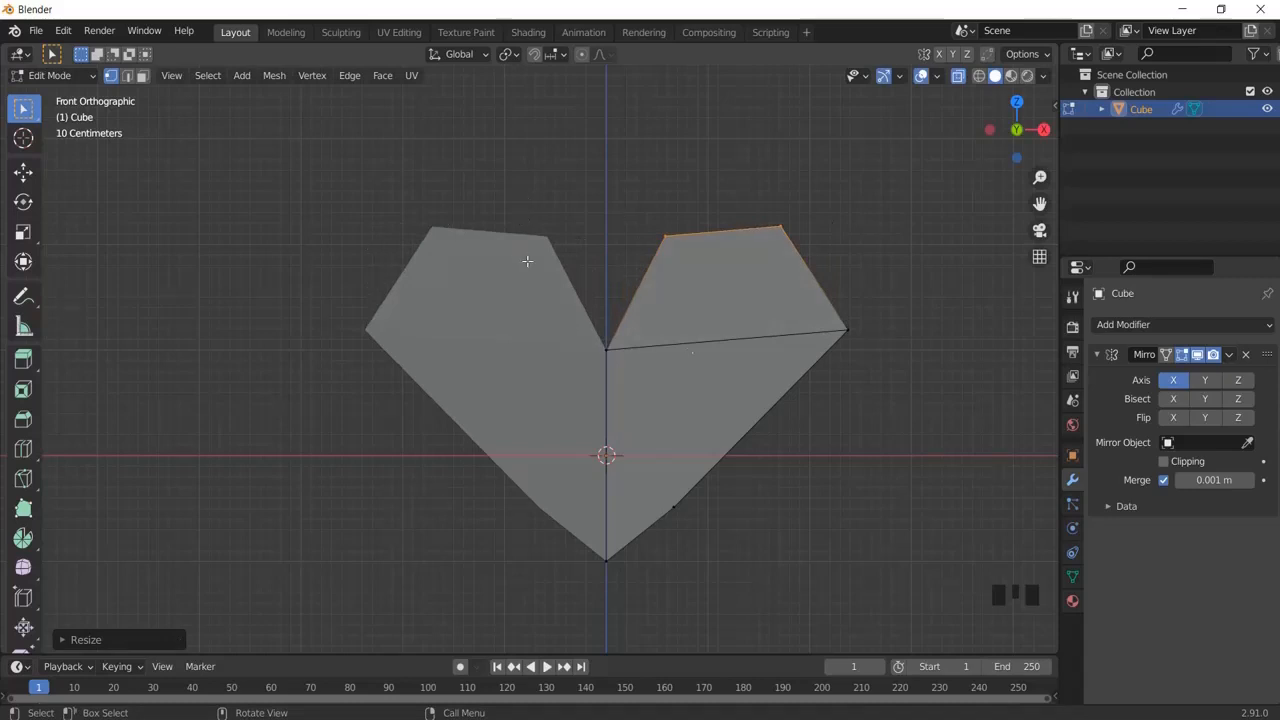
# - Re-enable Clipping, extrude the bottom slanted face in place and scale it up along the heart's lower tip
pyautogui.click(1163, 462)
pyautogui.moveTo(571, 494); pyautogui.dragTo(706, 583)
pyautogui.press('e')
pyautogui.rightClick(710, 589)
pyautogui.press('s')
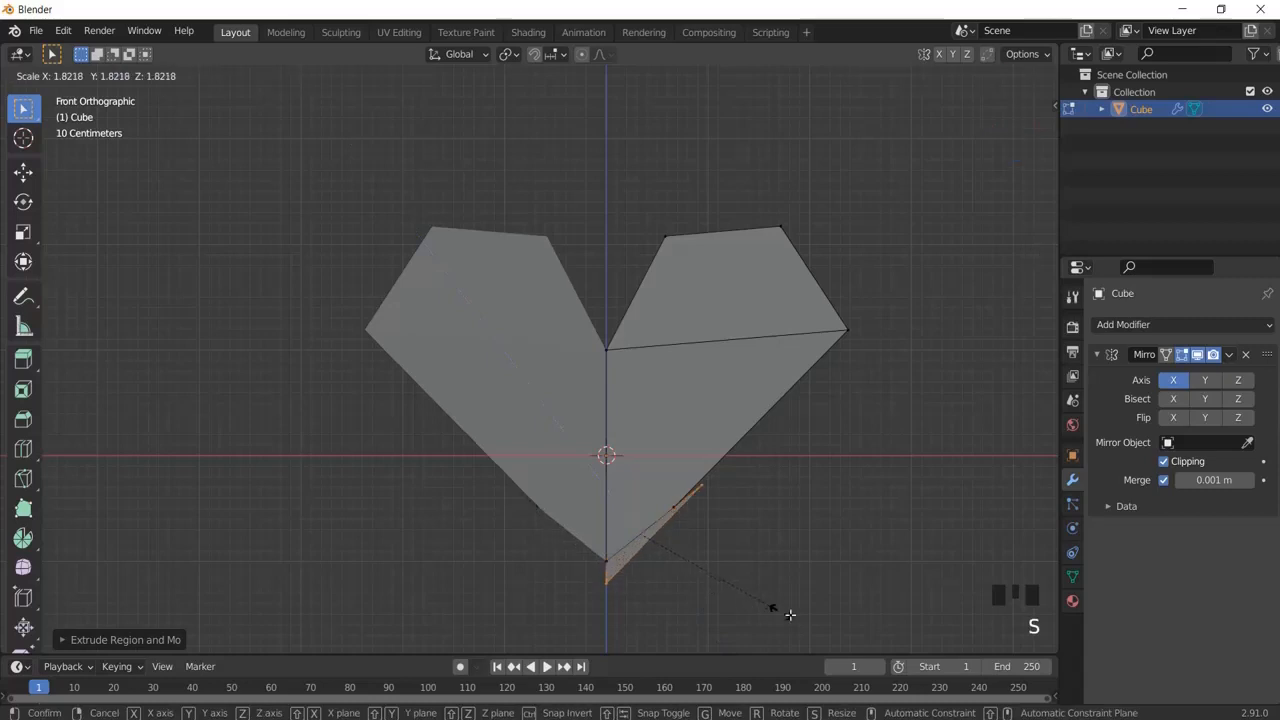
pyautogui.click(980, 583)
# - Turn off X-ray and examine the mirrored heart shape in perspective and from the front
pyautogui.moveTo(586, 581); pyautogui.dragTo(882, 396, button='middle')
pyautogui.scroll(-4, 891, 511)
pyautogui.click(959, 78)
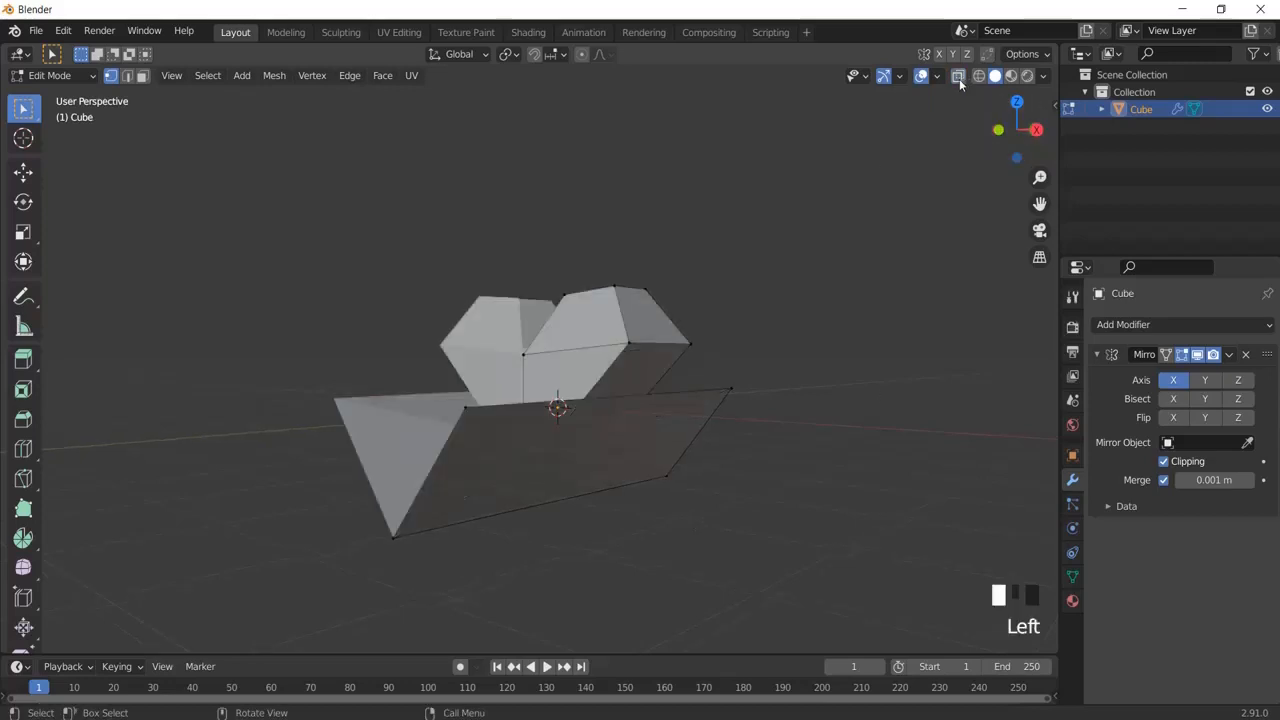
pyautogui.moveTo(620, 420); pyautogui.dragTo(660, 413, button='middle')
pyautogui.press('KP_1')
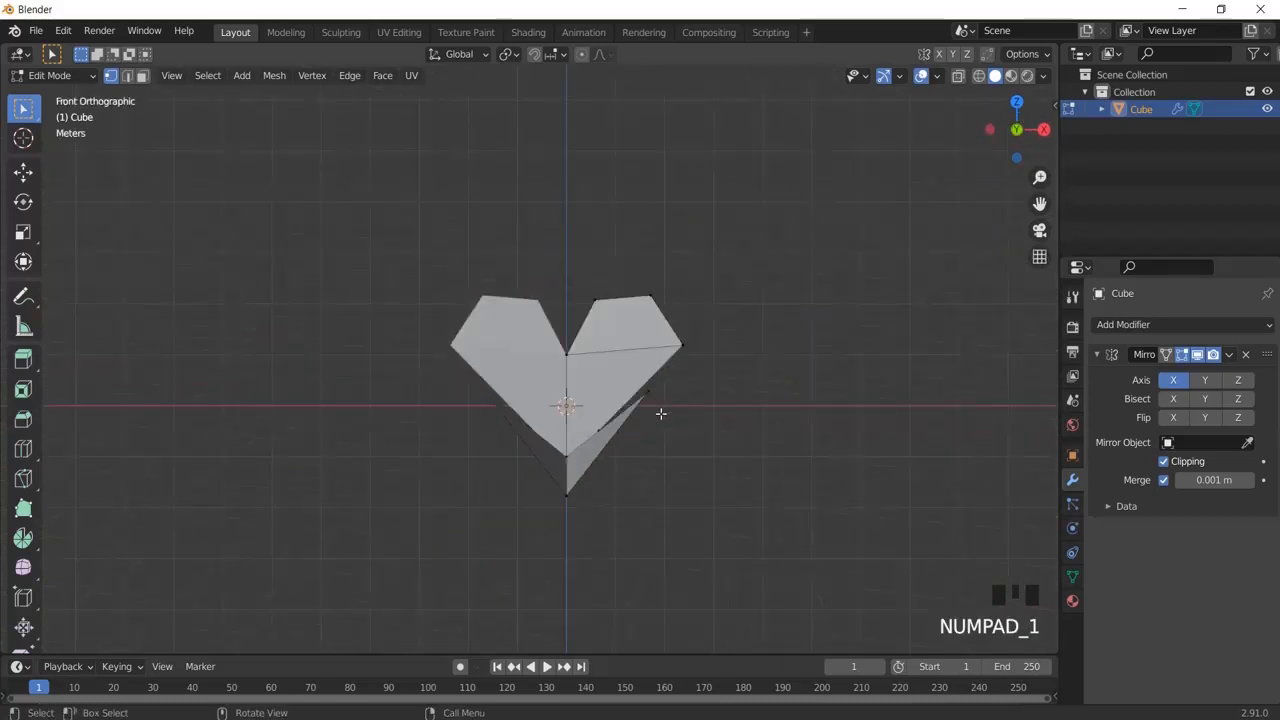
# - Try toggling the Mirror modifier's Y axis and Clipping options on and off
pyautogui.click(1206, 381)
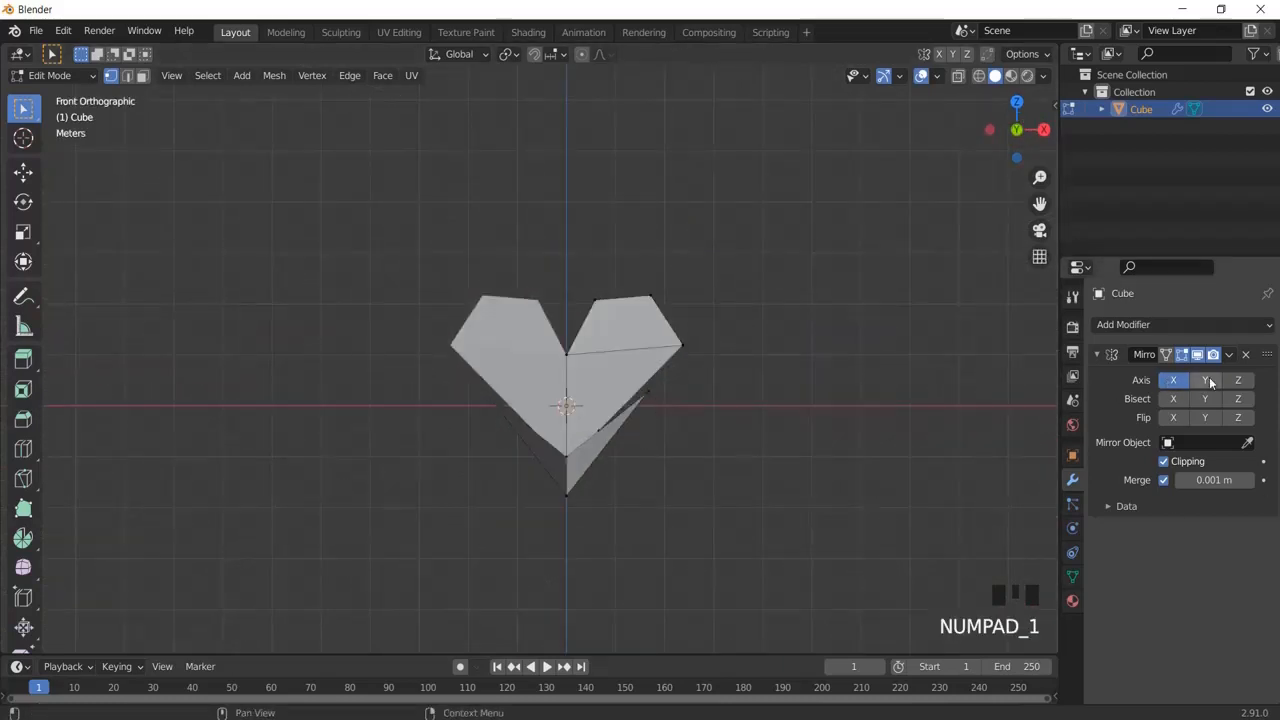
pyautogui.click(1189, 382)
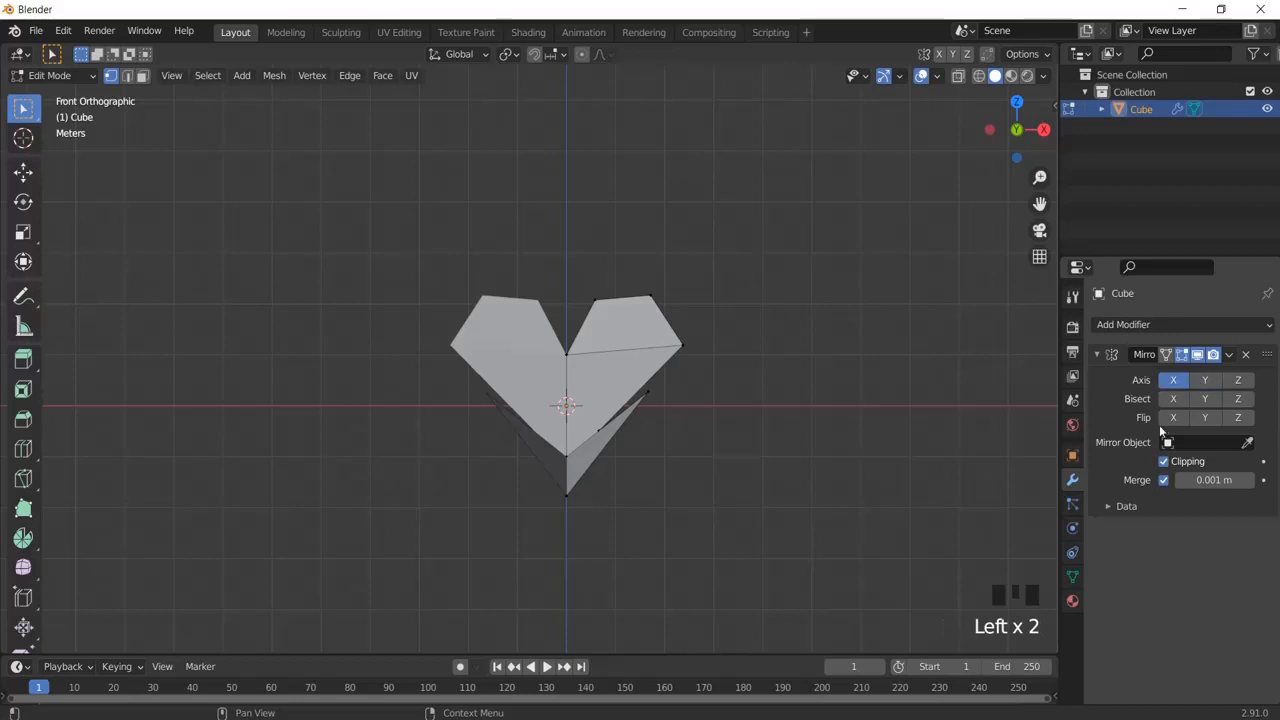
pyautogui.scroll(3, 600, 344)
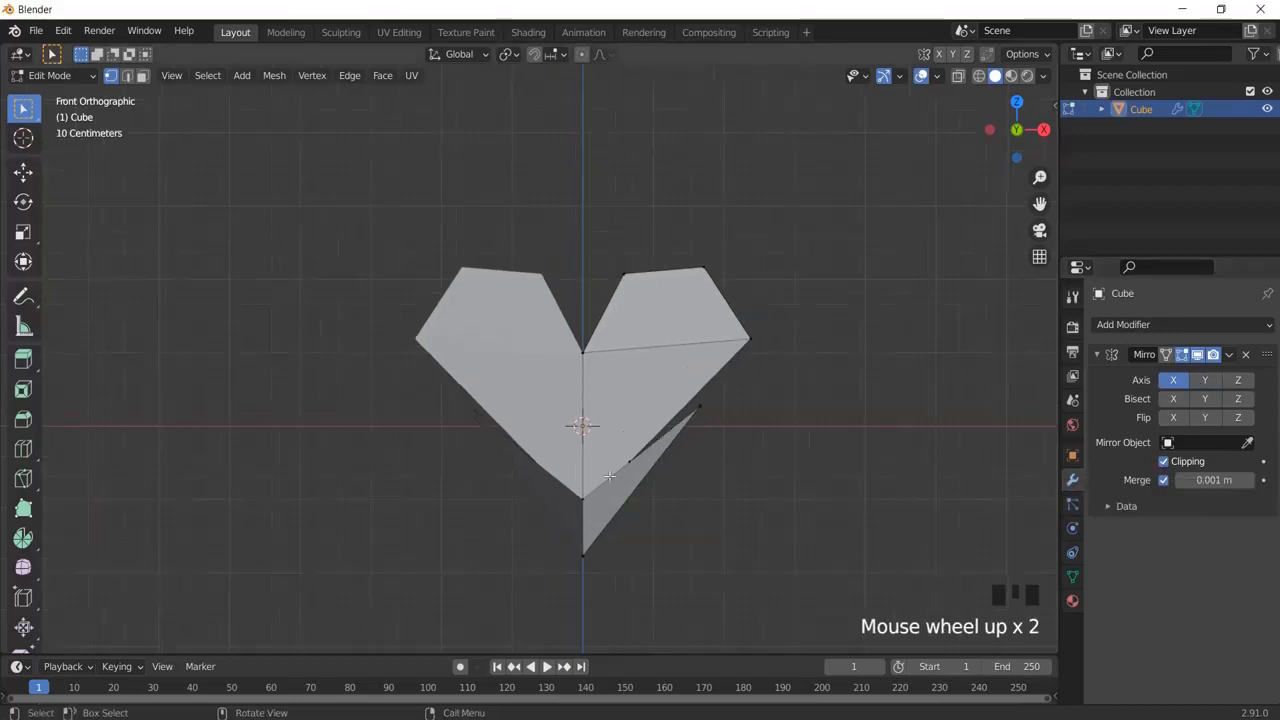
pyautogui.click(1163, 461)
pyautogui.moveTo(593, 248)
pyautogui.mouseDown()
pyautogui.moveTo(630, 312)
pyautogui.moveTo(615, 255)
pyautogui.mouseUp()
pyautogui.click(1163, 461)
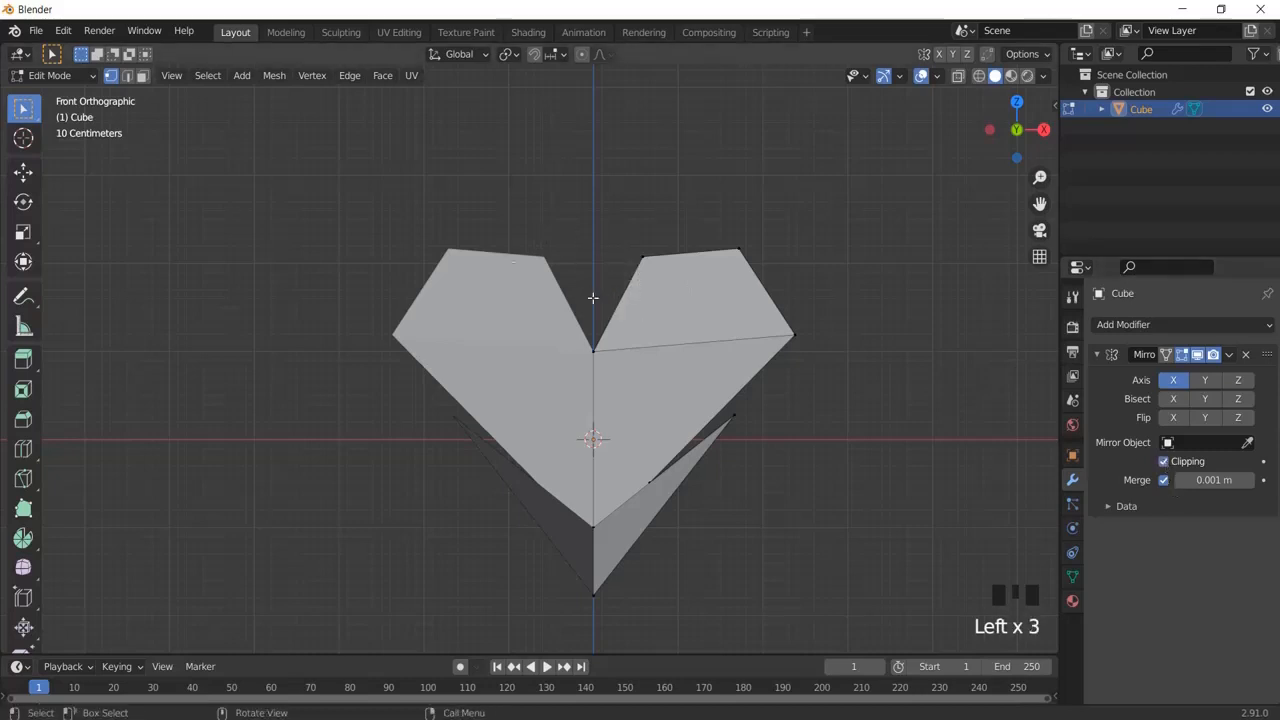
# - Return to Object Mode and delete the heart-shaped object
pyautogui.click(498, 208)
pyautogui.click(68, 80)
pyautogui.click(58, 95)
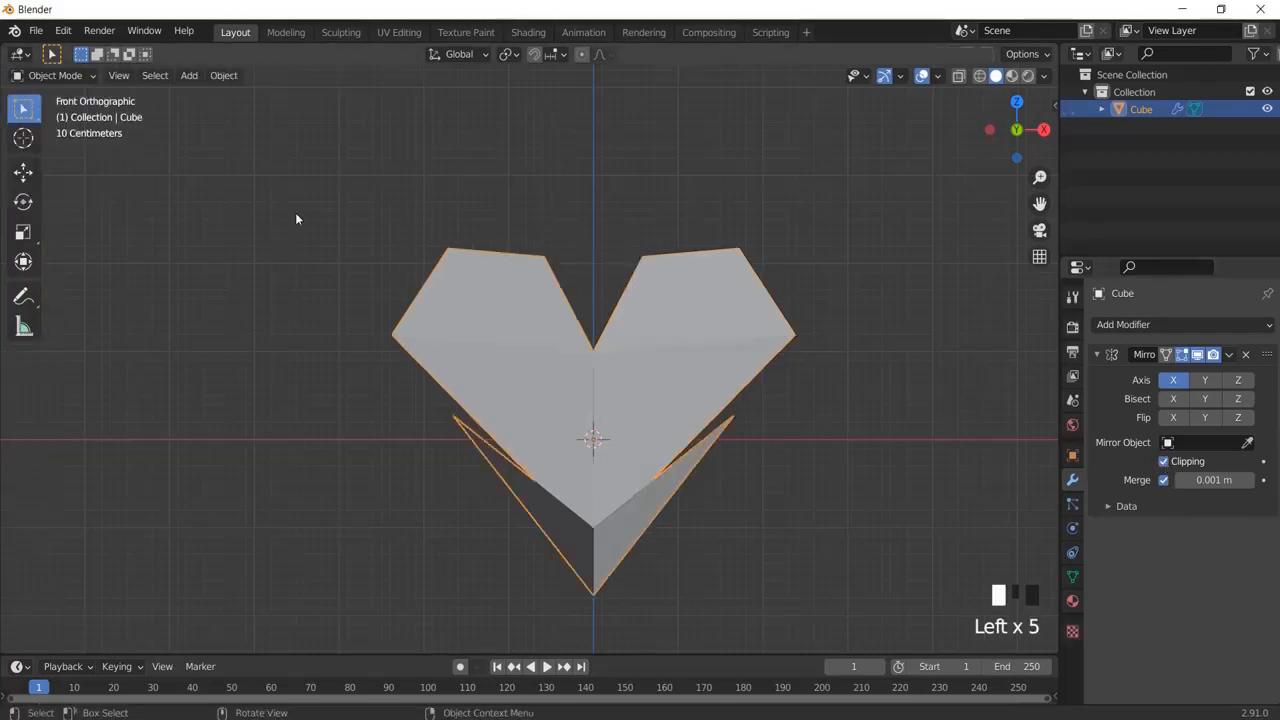
pyautogui.click(457, 229)
pyautogui.press('a')
pyautogui.press('Delete')
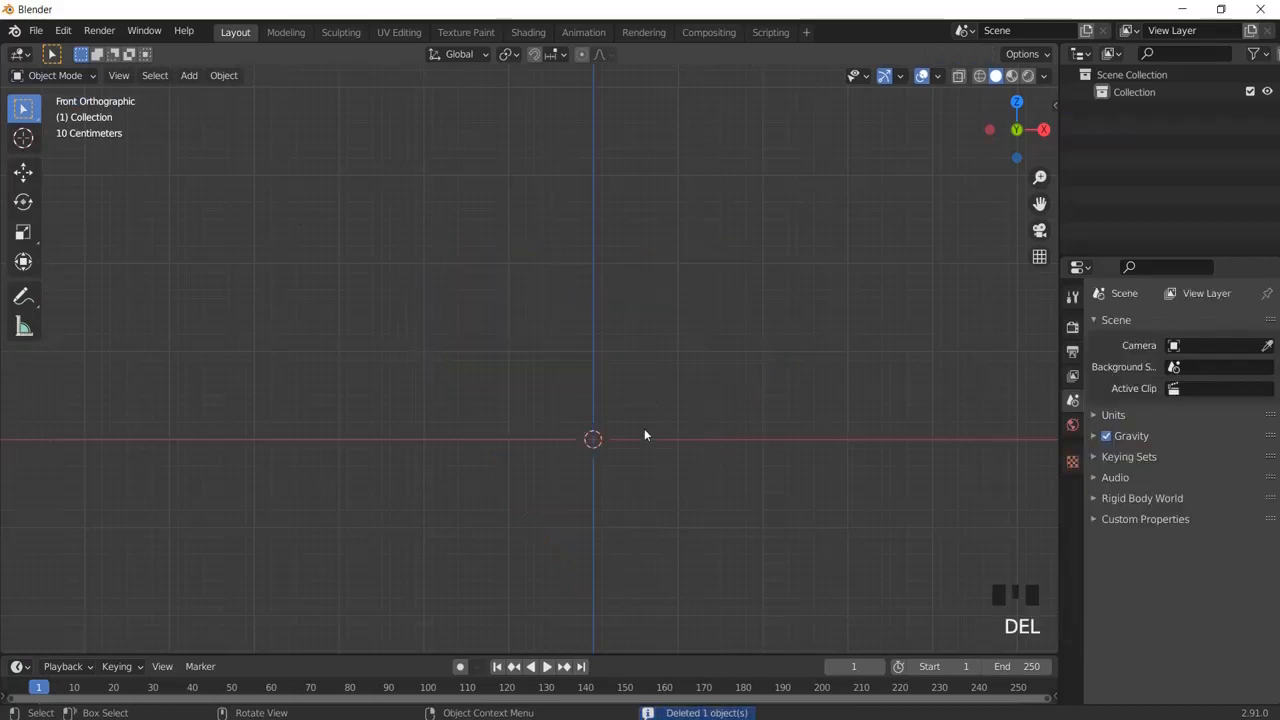
# - Add a new cube mesh at the world origin
pyautogui.scroll(2, 700, 460)
pyautogui.keyDown('shift'); pyautogui.moveTo(737, 477); pyautogui.dragTo(683, 420, button='middle'); pyautogui.keyUp('shift')
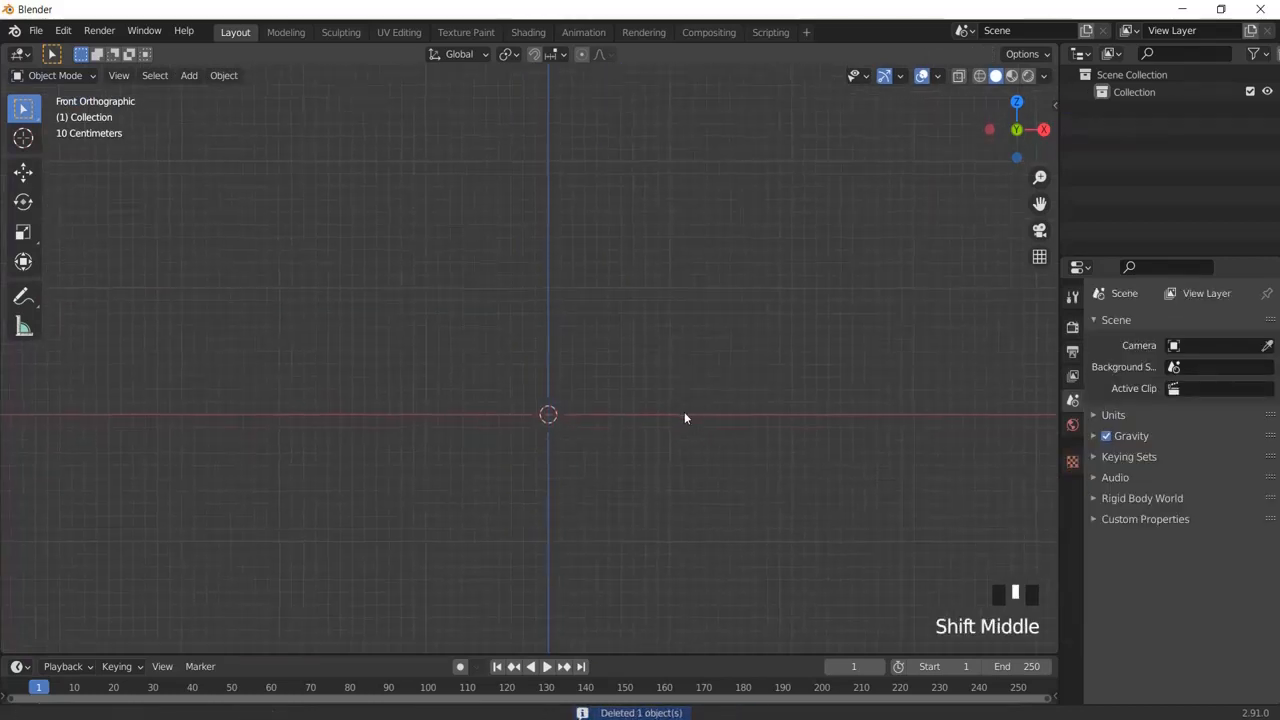
pyautogui.hotkey('shift', 'a')
pyautogui.moveTo(575, 370)
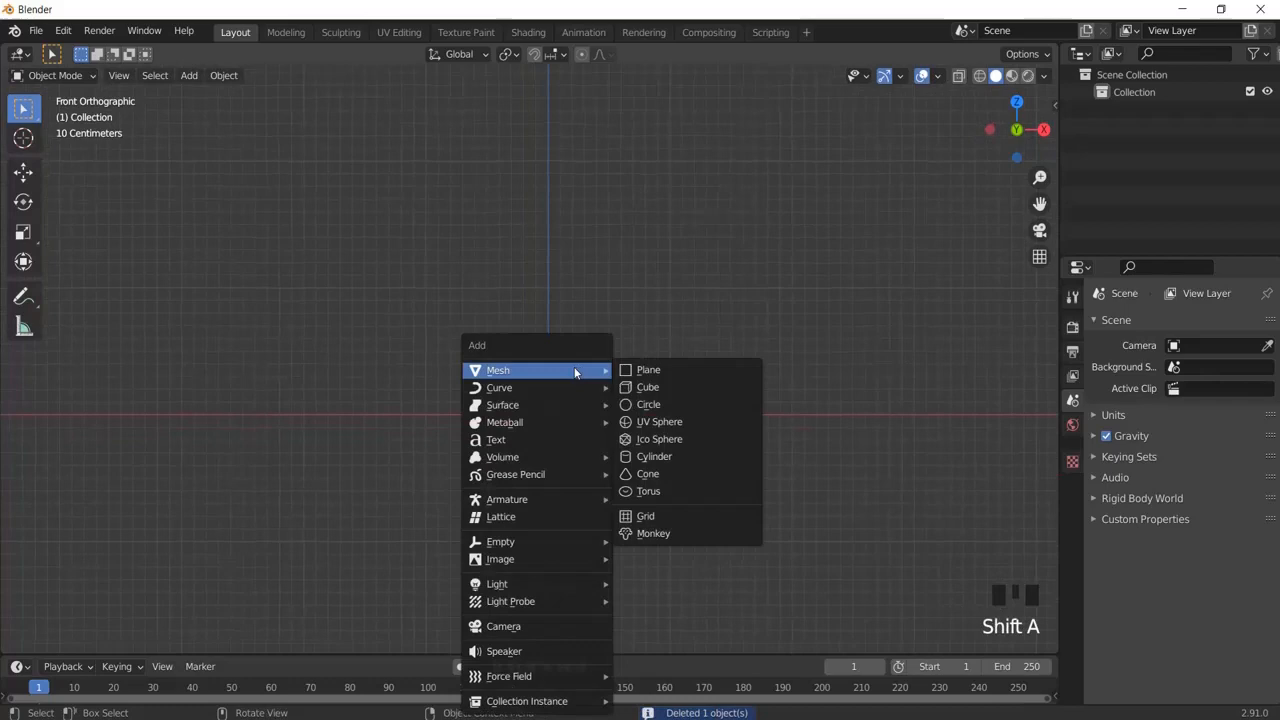
pyautogui.click(655, 392)
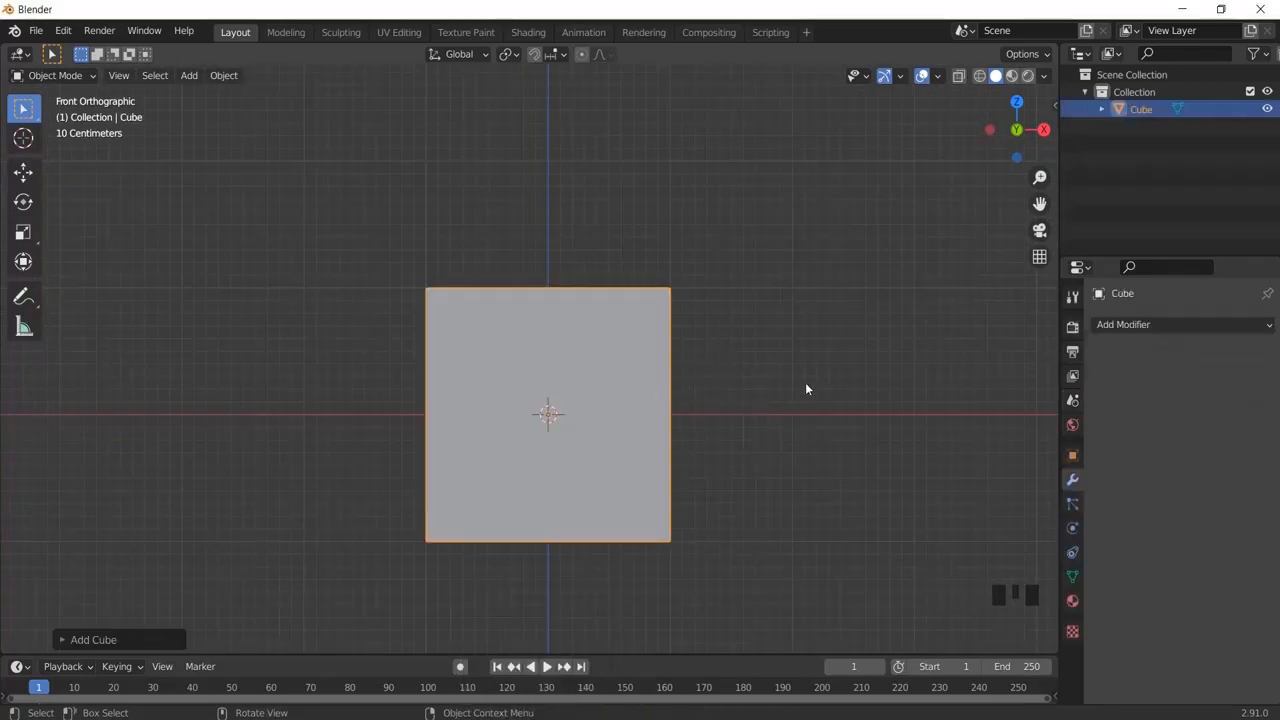
# - Scale the new cube down along the Y axis from the right view, and return to the front view
pyautogui.press('KP_3')
pyautogui.press('s')
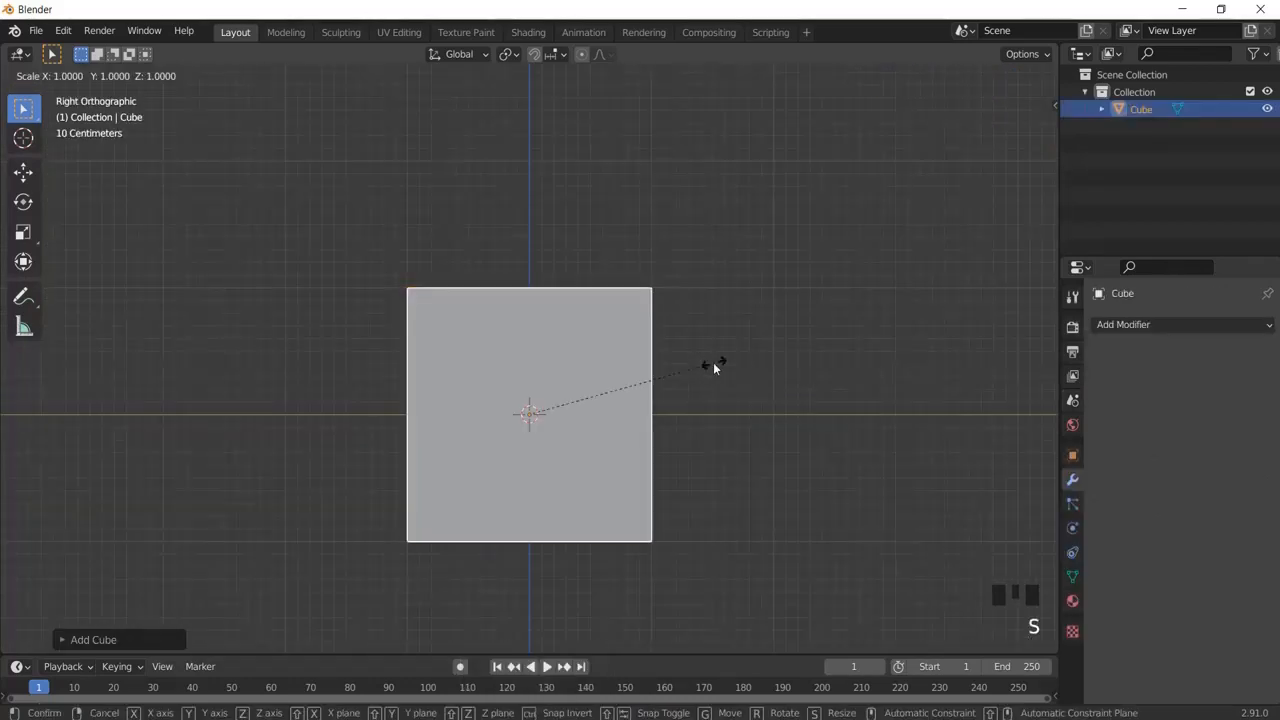
pyautogui.press('y')
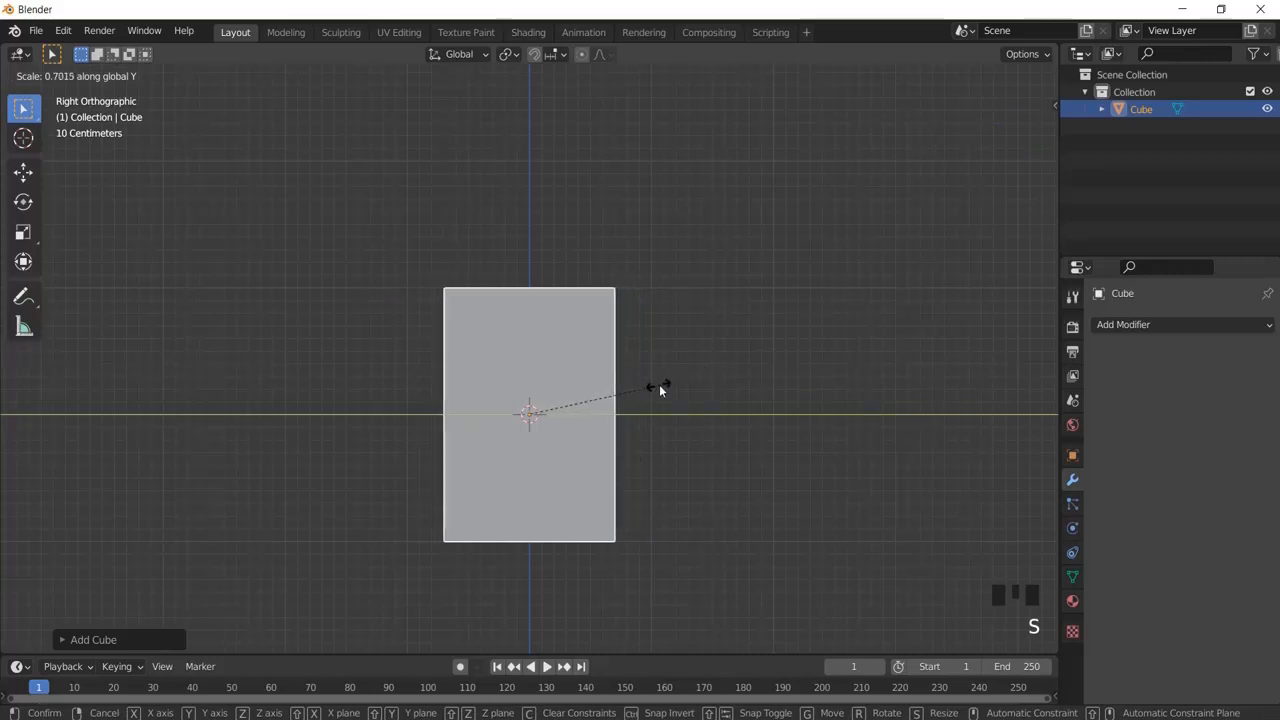
pyautogui.click(591, 402)
pyautogui.press('KP_1')
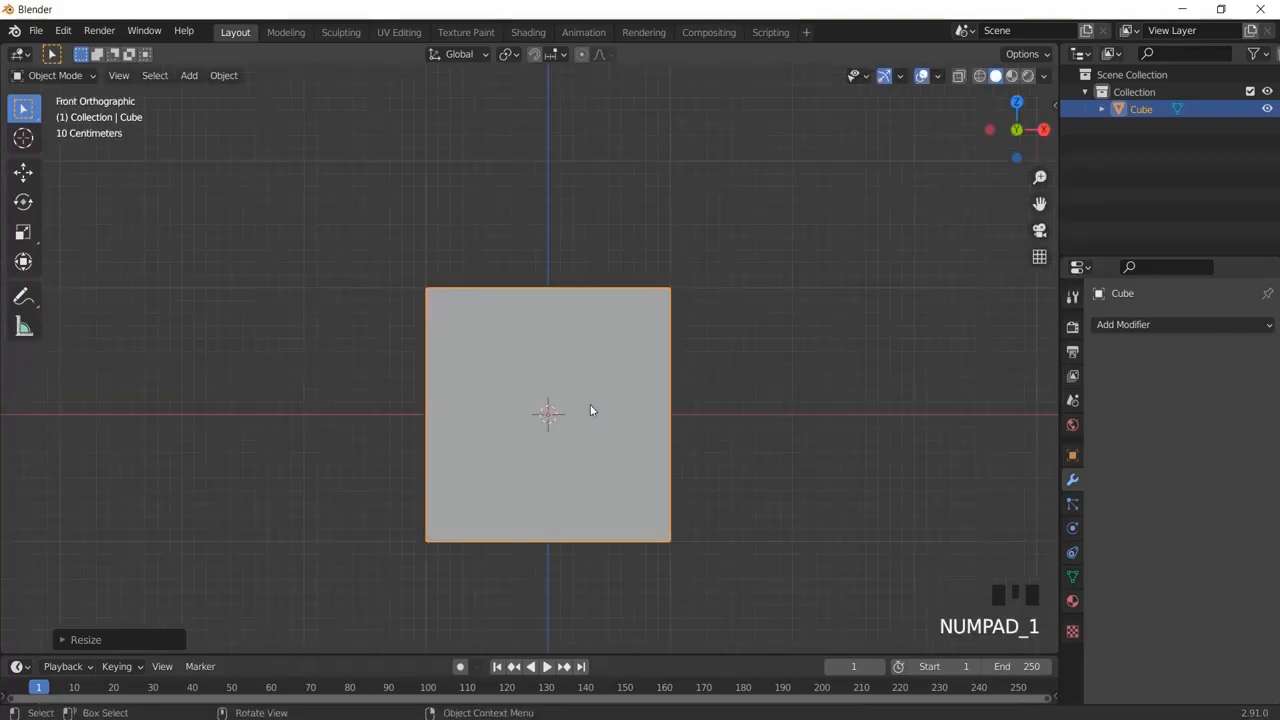
# - Enter Edit Mode on the cube and add a centred vertical loop cut that splits it into two halves
pyautogui.scroll(1, 571, 412)
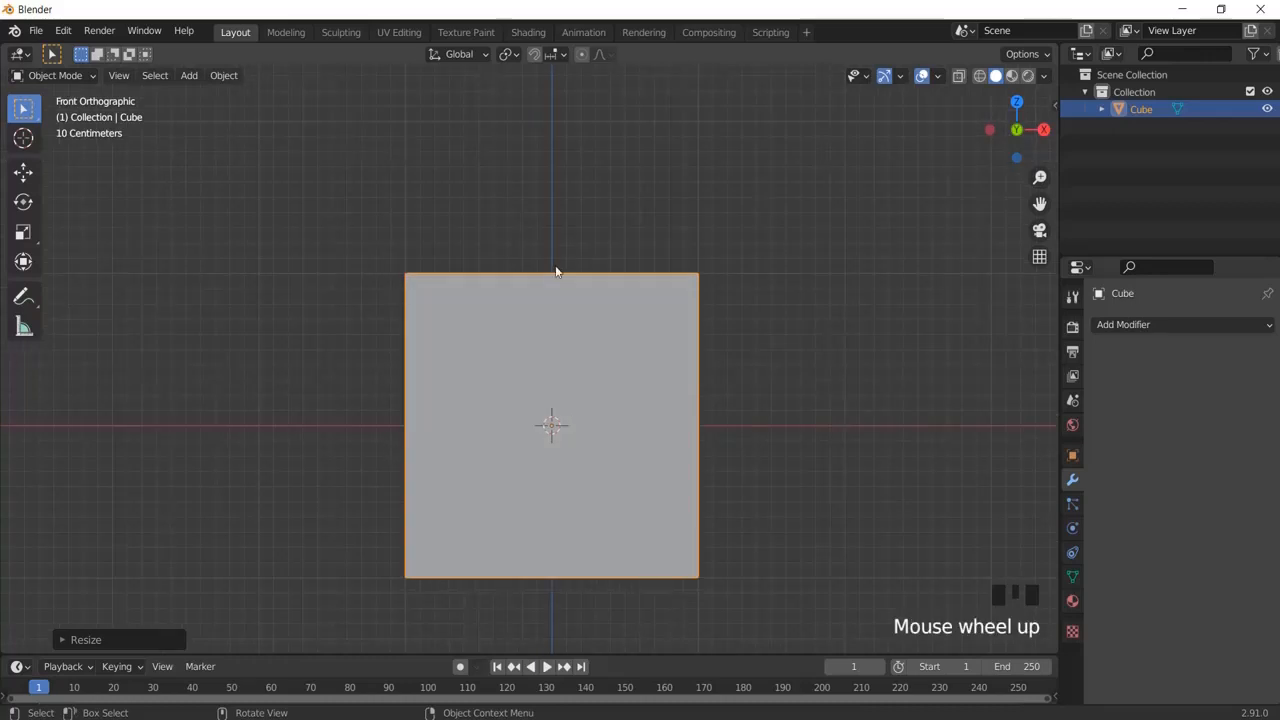
pyautogui.press('Tab')
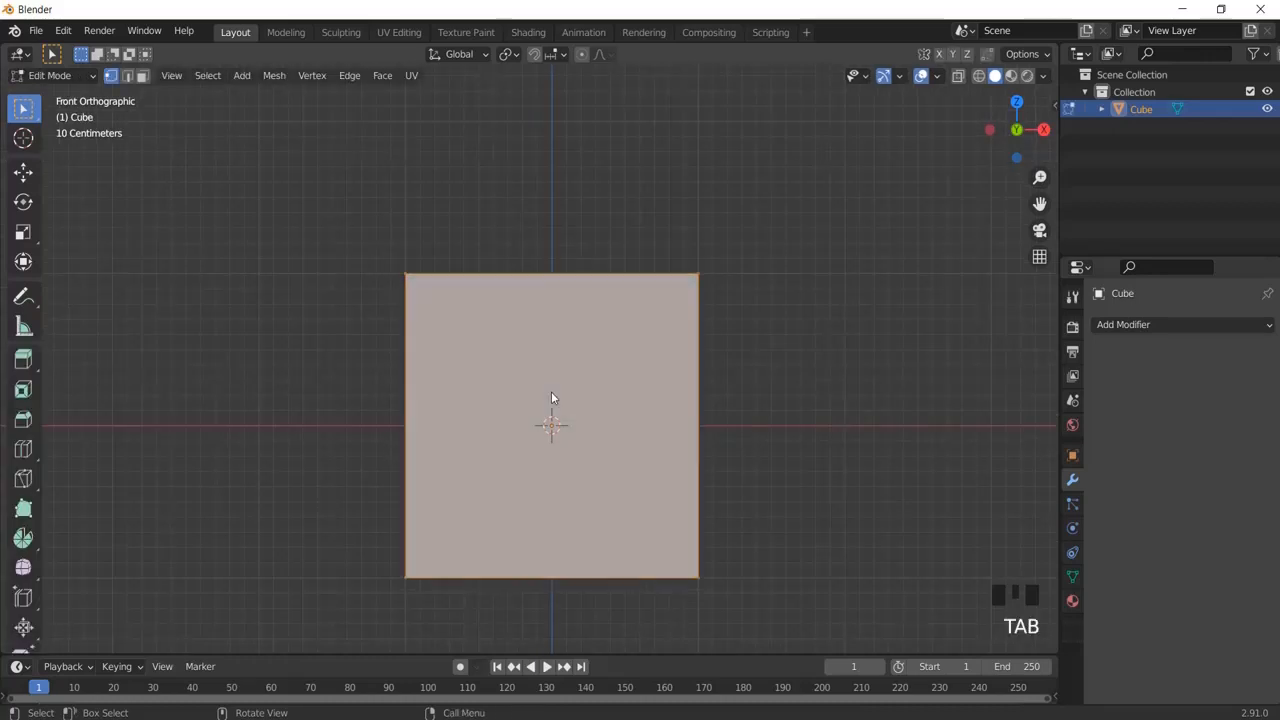
pyautogui.hotkey('ctrl', 'r')
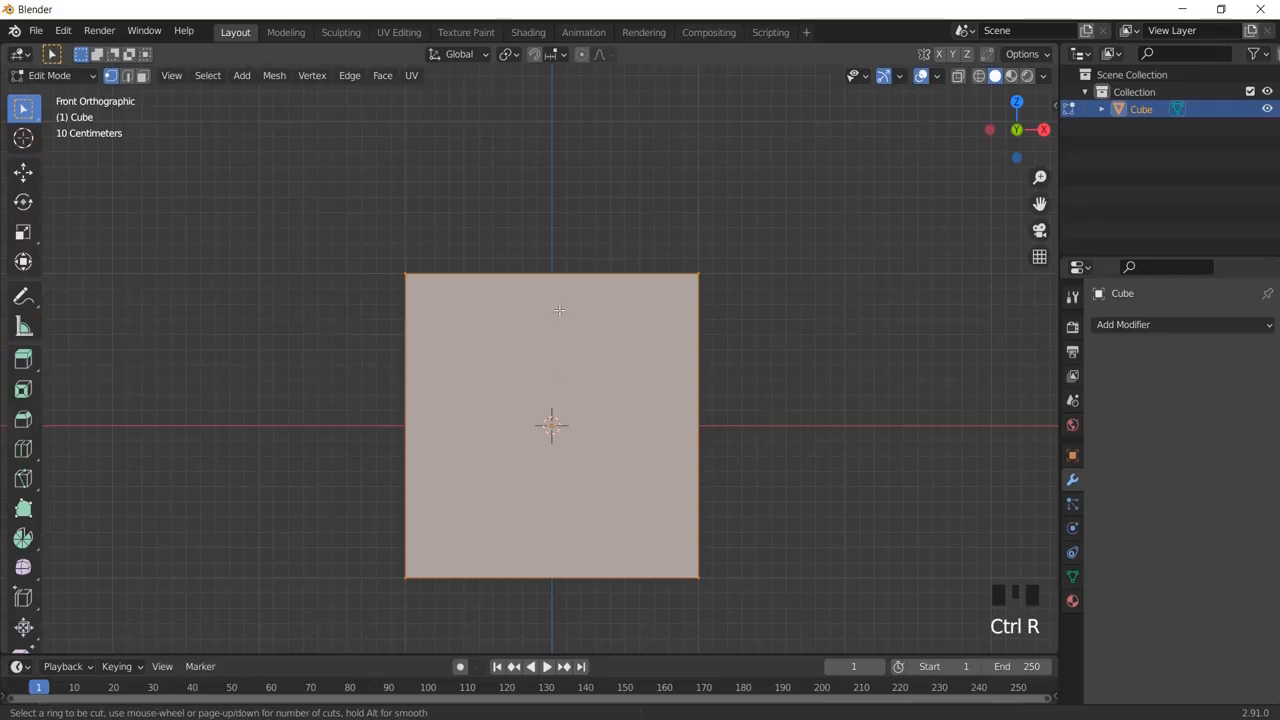
pyautogui.click(546, 278)
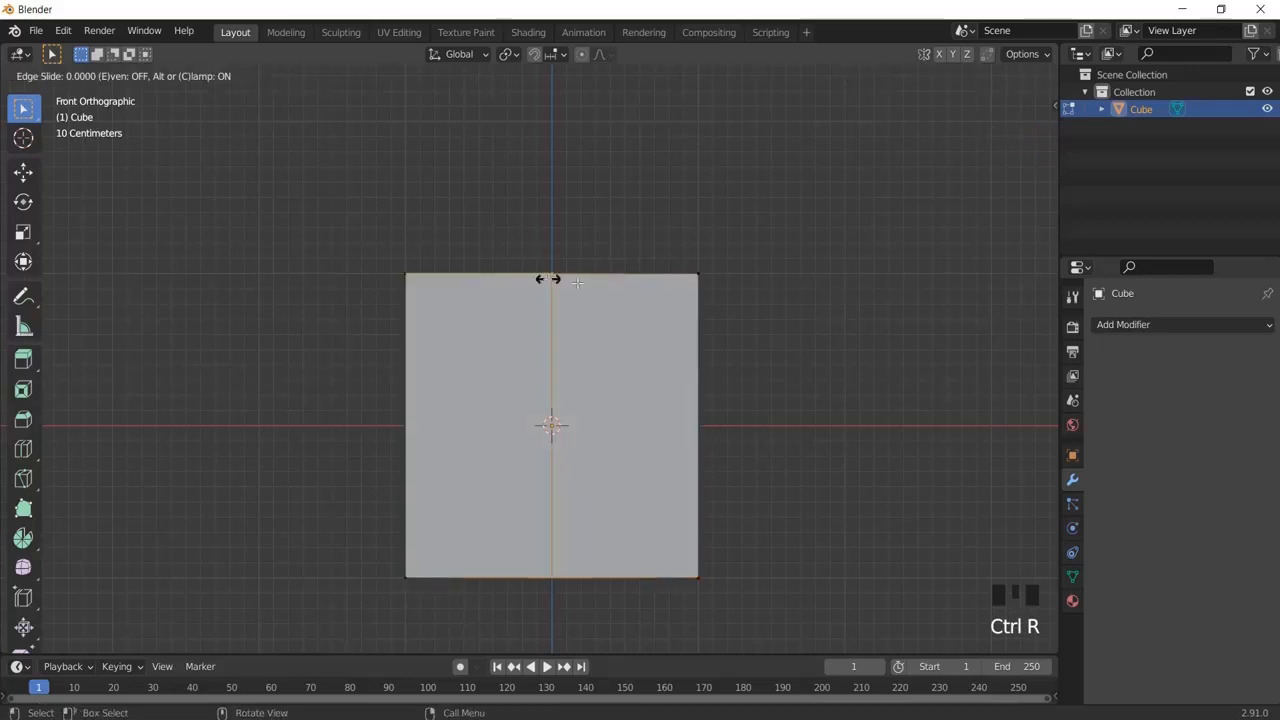
pyautogui.rightClick(472, 218)
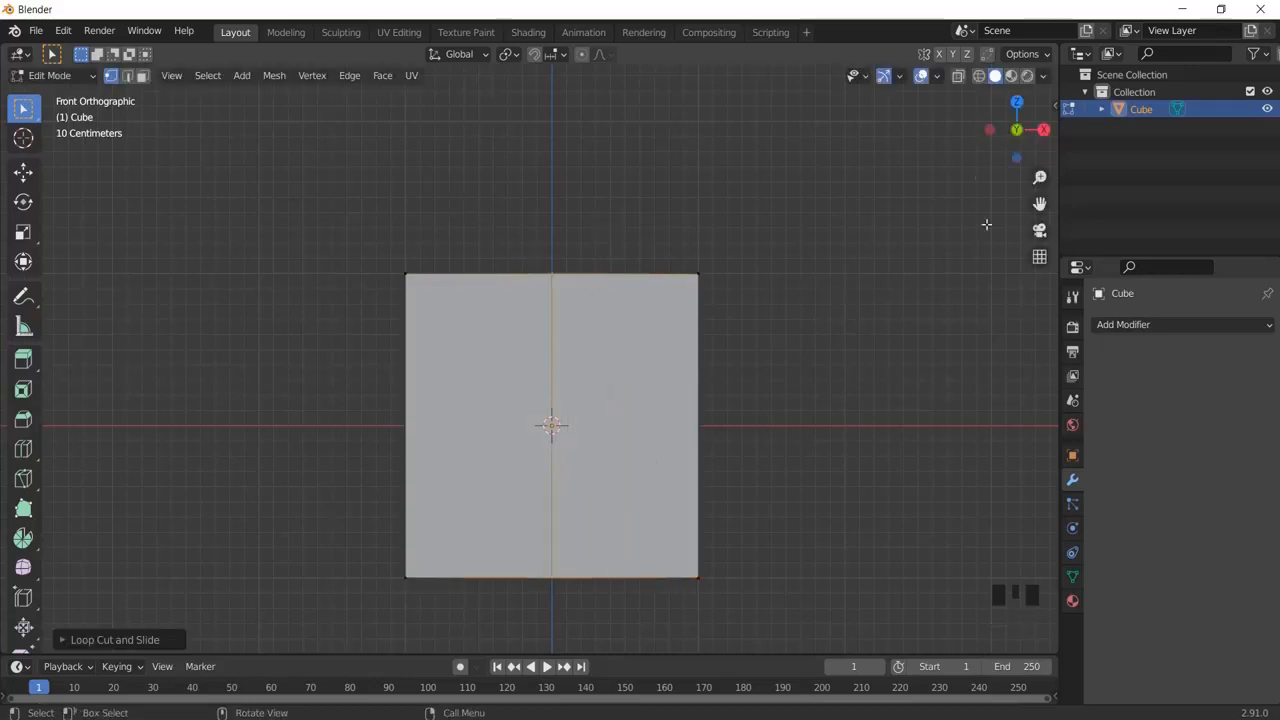
# - Enable X-ray and delete the vertices of the cube's half on the negative X side
pyautogui.click(957, 78)
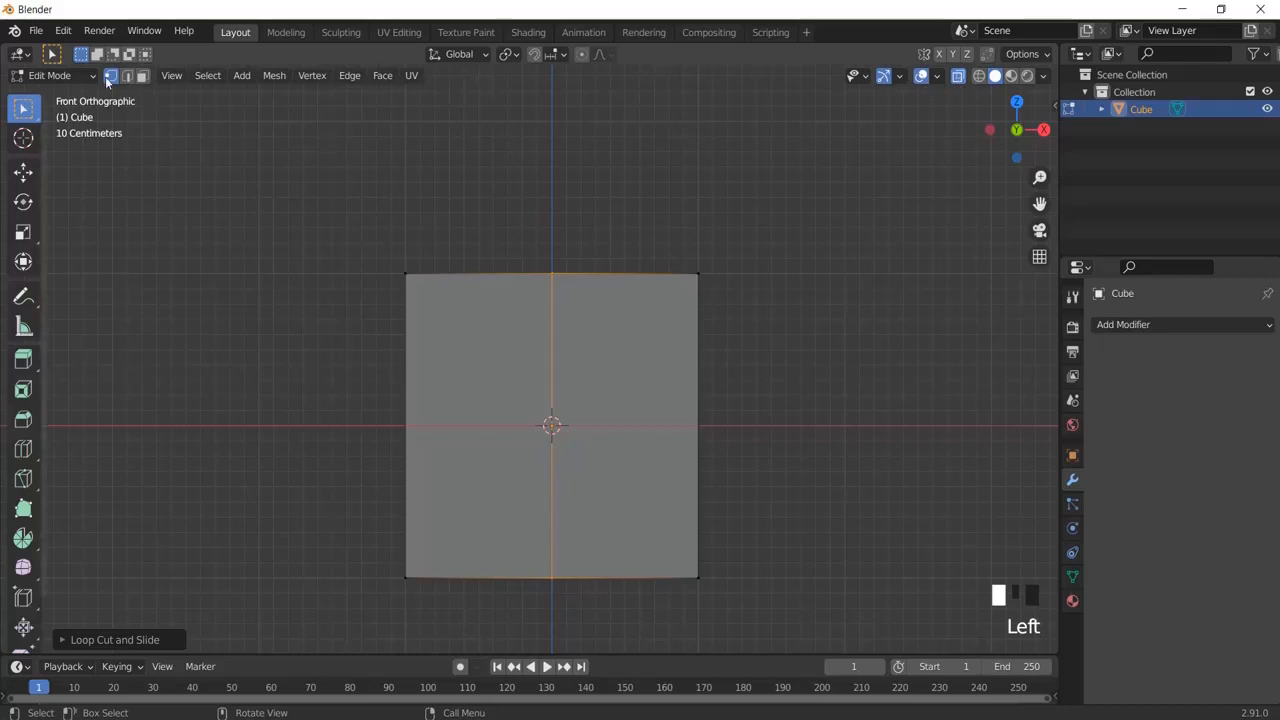
pyautogui.moveTo(374, 251); pyautogui.dragTo(489, 637)
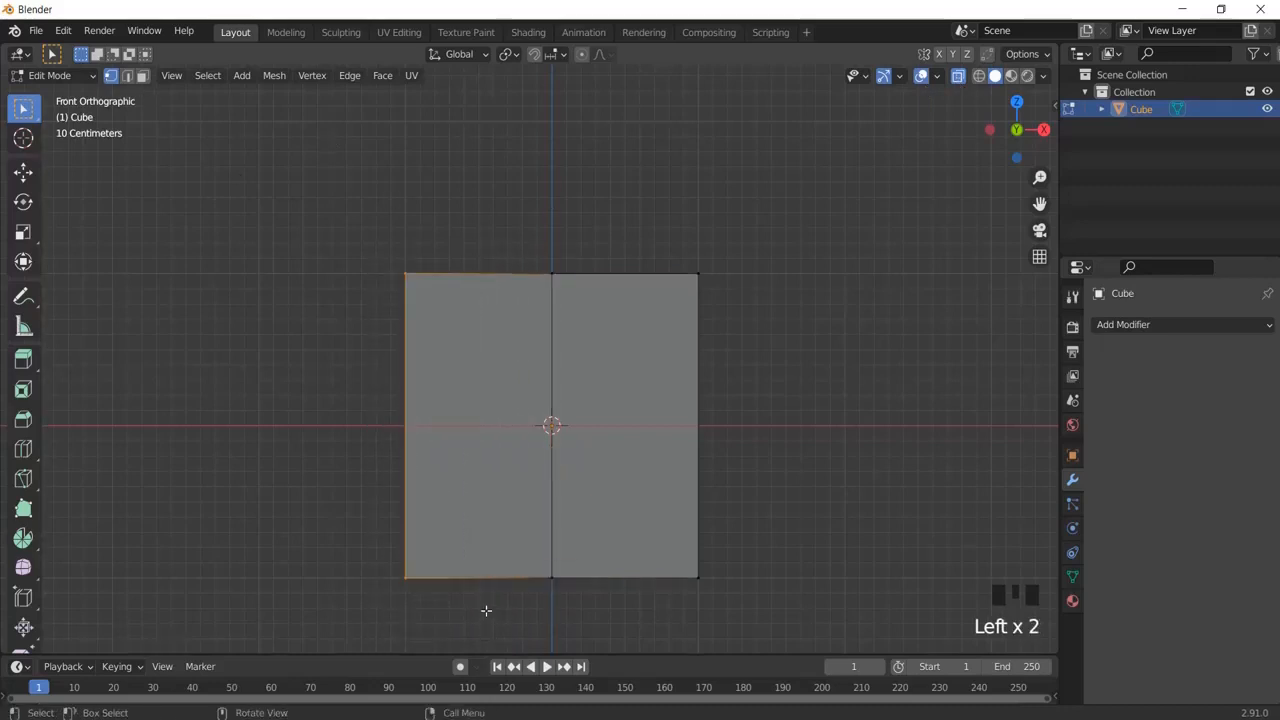
pyautogui.press('Delete')
pyautogui.click(431, 497)
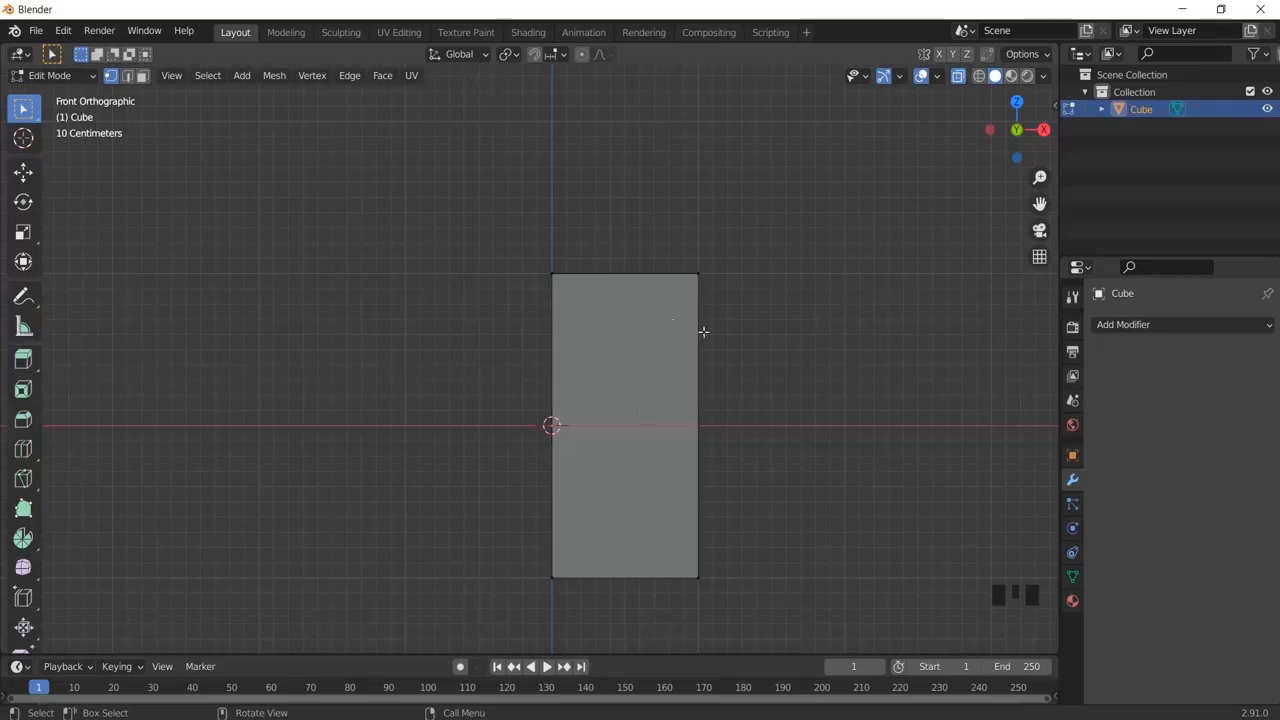
# - Select the whole remaining half and add a Mirror modifier to it
pyautogui.press('a')
pyautogui.click(1145, 325)
pyautogui.click(1146, 330)
pyautogui.click(1075, 484)
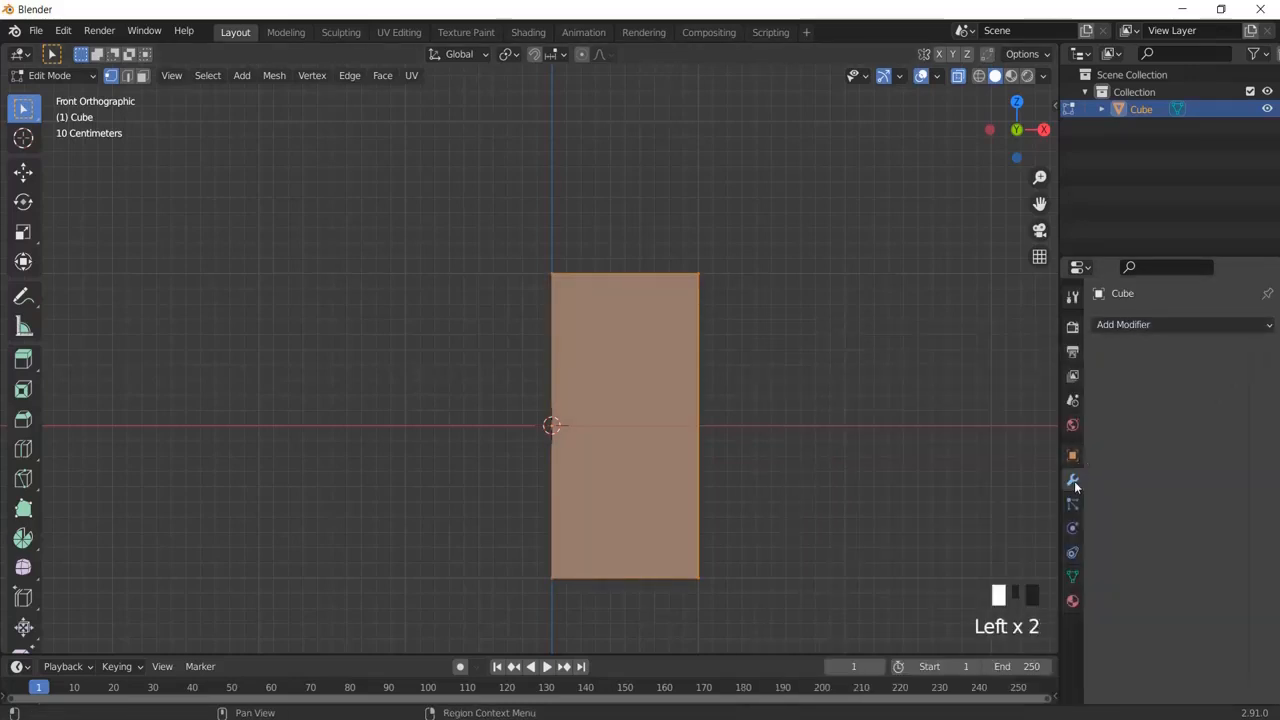
pyautogui.click(1141, 325)
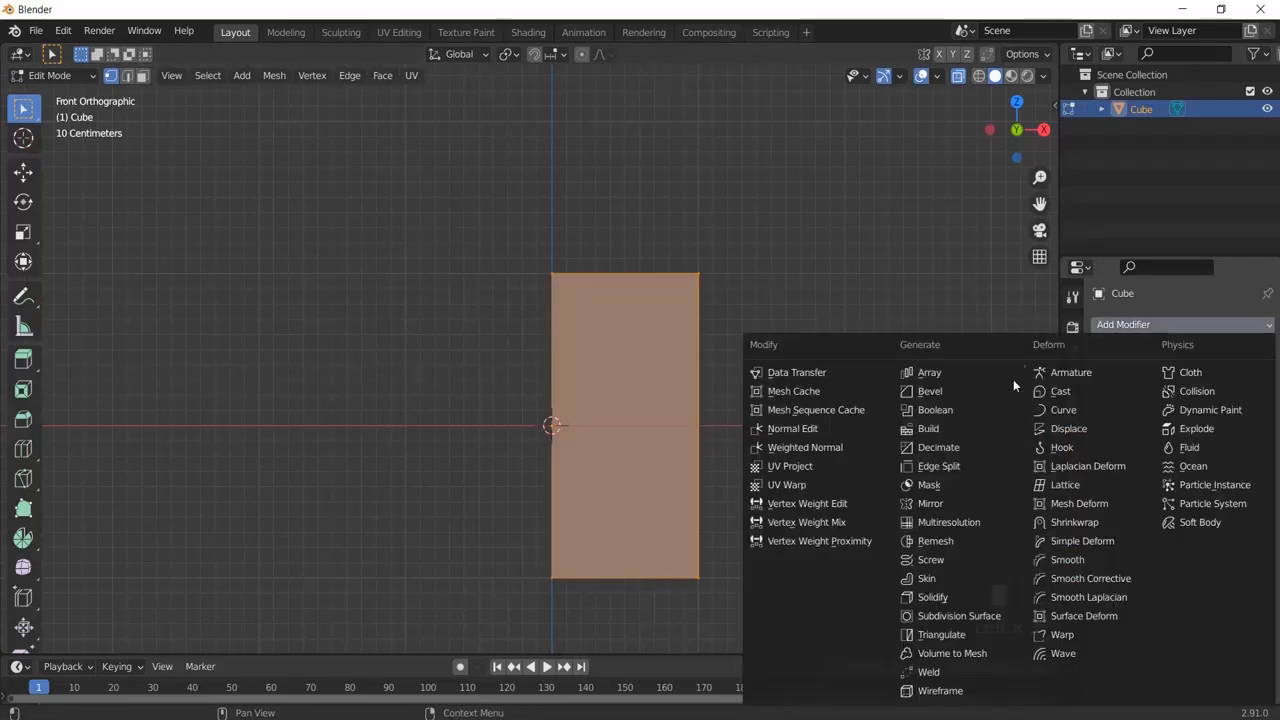
pyautogui.click(959, 506)
# - Narrow the body by moving the half's outer edge inward along X by about 0.4 m
pyautogui.moveTo(657, 218); pyautogui.dragTo(818, 648)
pyautogui.moveTo(628, 228); pyautogui.dragTo(790, 443)
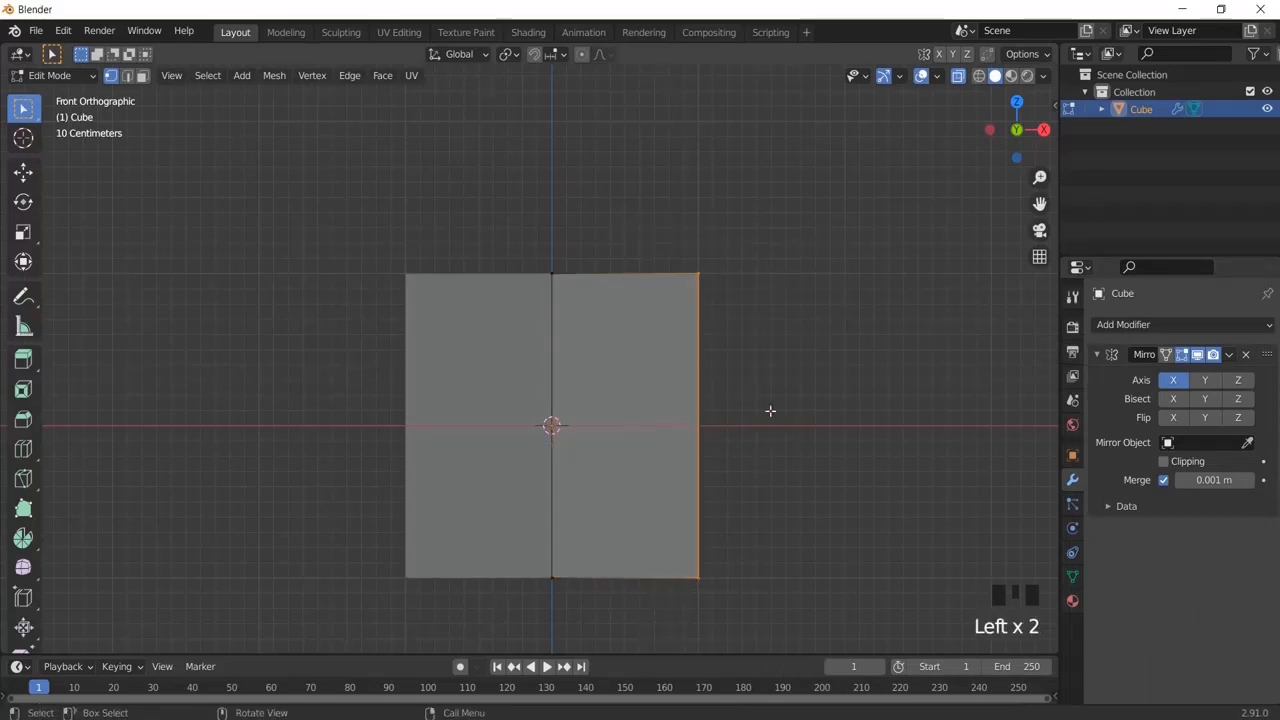
pyautogui.press('g')
pyautogui.press('x')
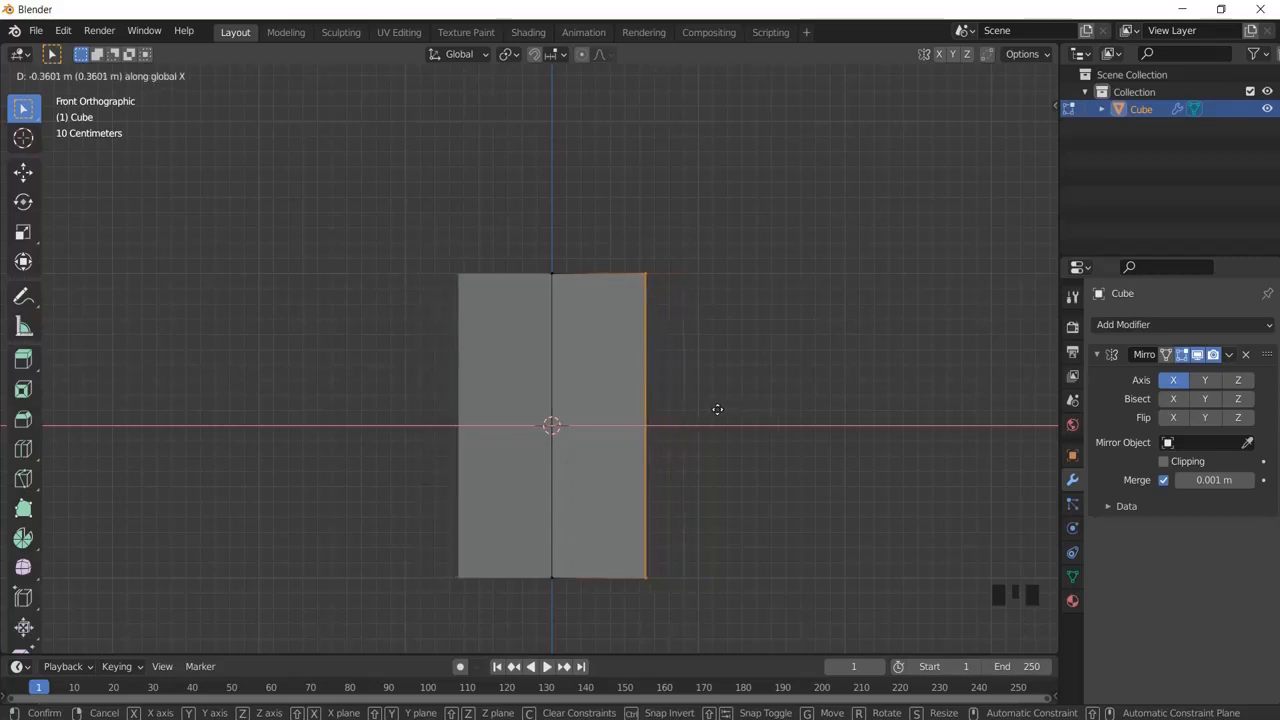
pyautogui.click(711, 410)
# - Shorten the body by moving its bottom vertices up along Z to just below the X axis line
pyautogui.keyDown('shift'); pyautogui.moveTo(683, 349); pyautogui.dragTo(734, 420, button='middle'); pyautogui.keyUp('shift')
pyautogui.moveTo(482, 576); pyautogui.dragTo(720, 666)
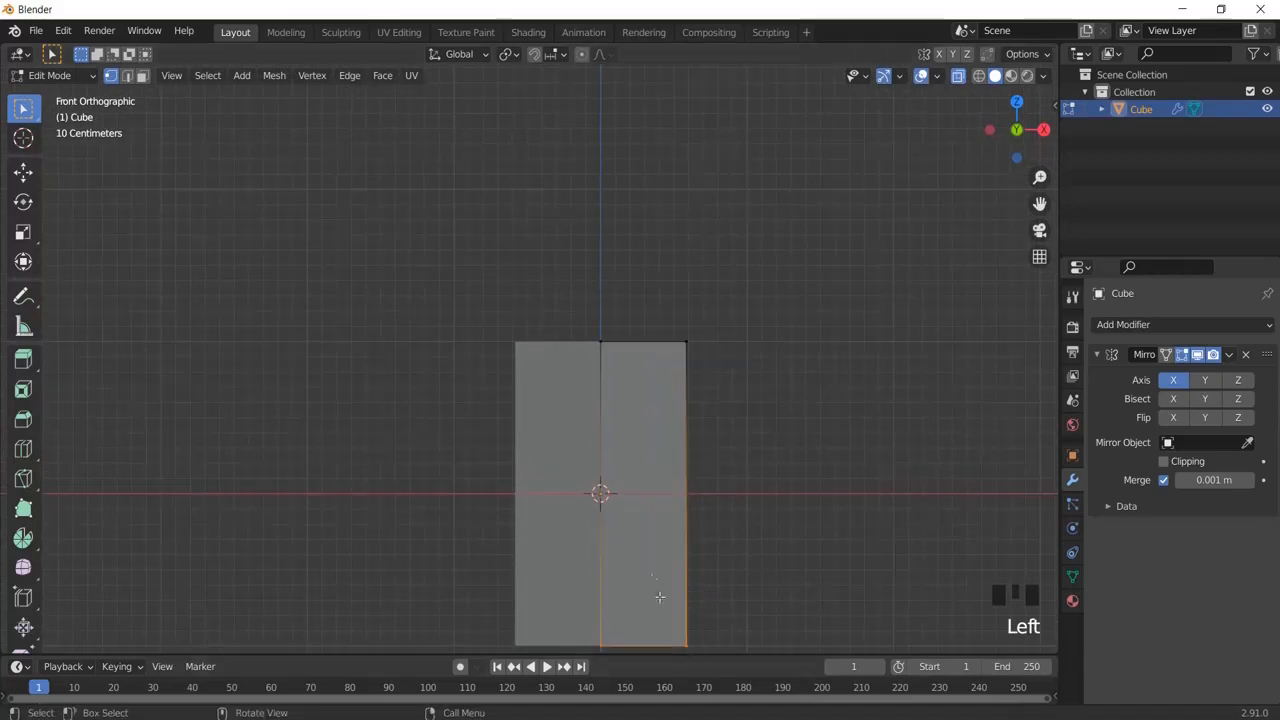
pyautogui.press('g')
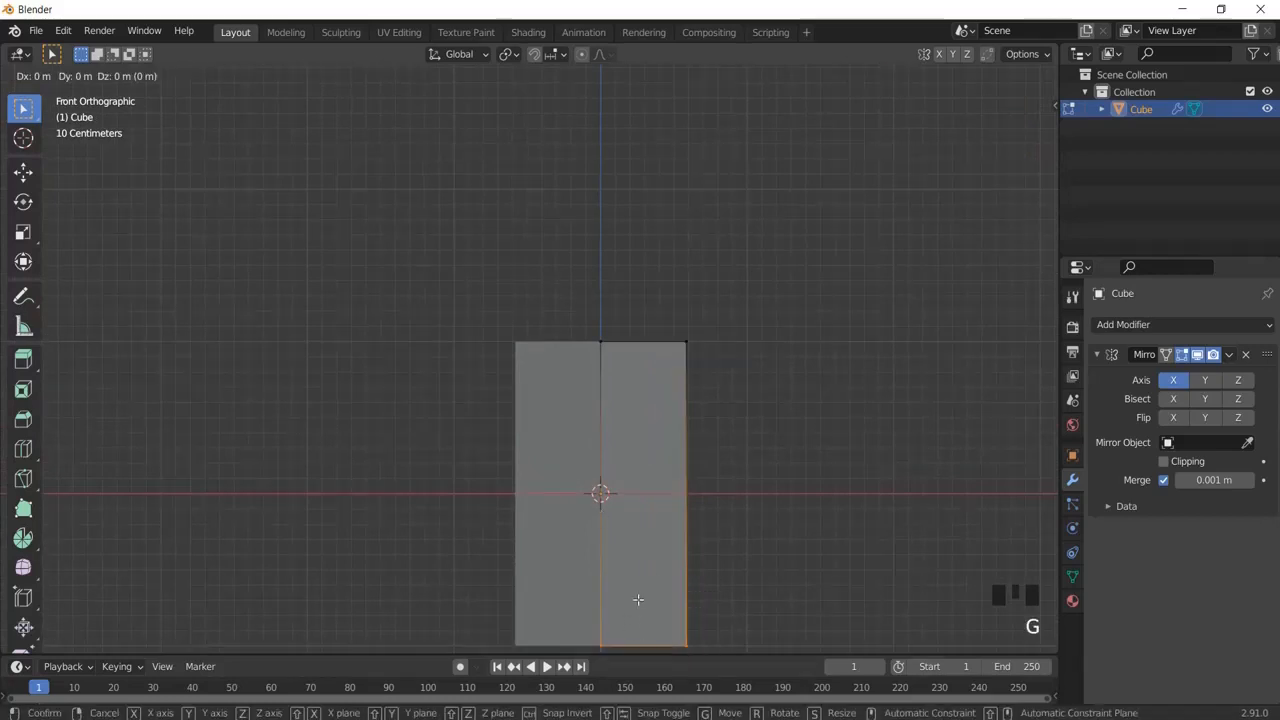
pyautogui.press('z')
pyautogui.click(639, 485)
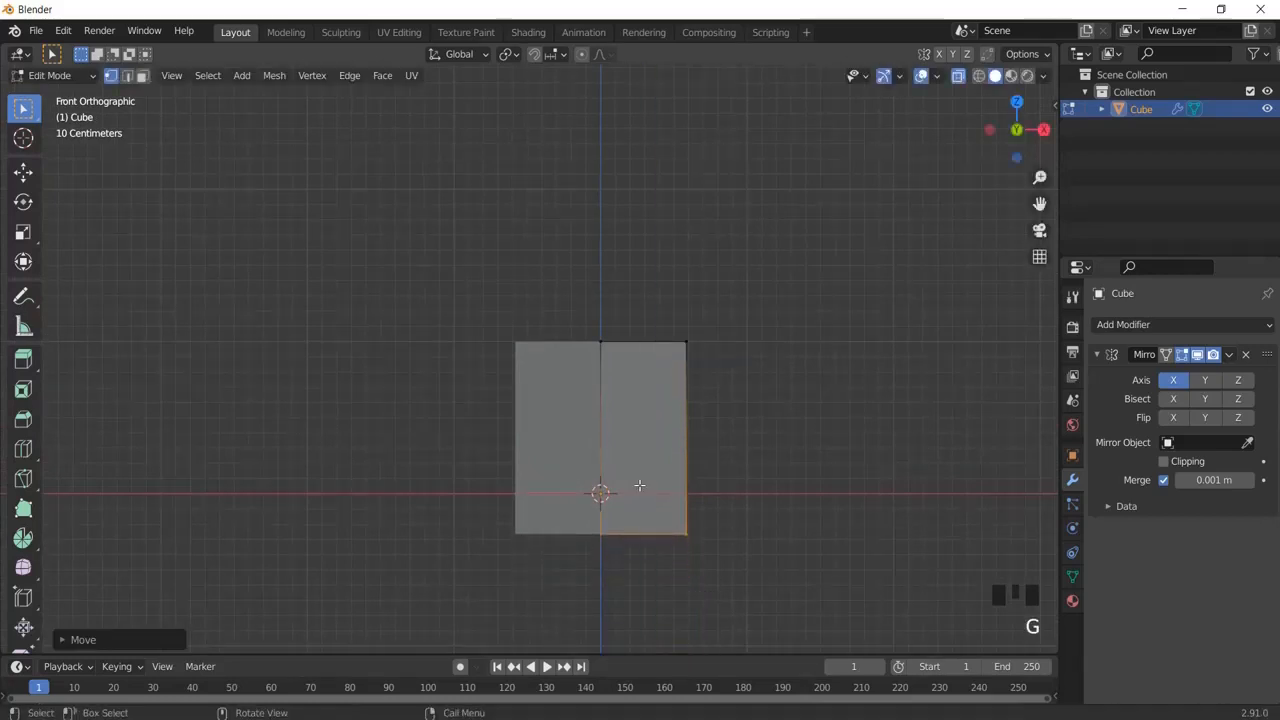
# - Extrude the body's top slightly upward and move the new outer vertices inward along X to form sloped shoulders
pyautogui.keyDown('shift'); pyautogui.moveTo(730, 338); pyautogui.dragTo(731, 381, button='middle'); pyautogui.keyUp('shift')
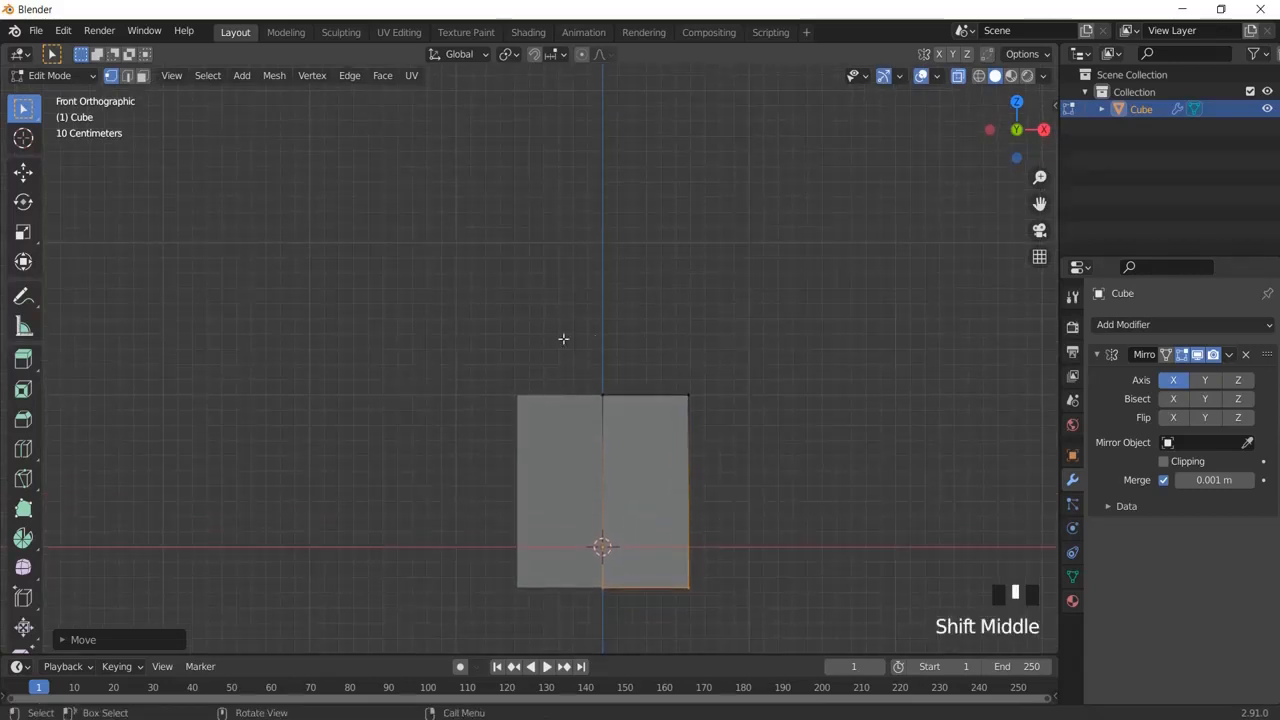
pyautogui.moveTo(563, 340); pyautogui.dragTo(718, 411)
pyautogui.press('e')
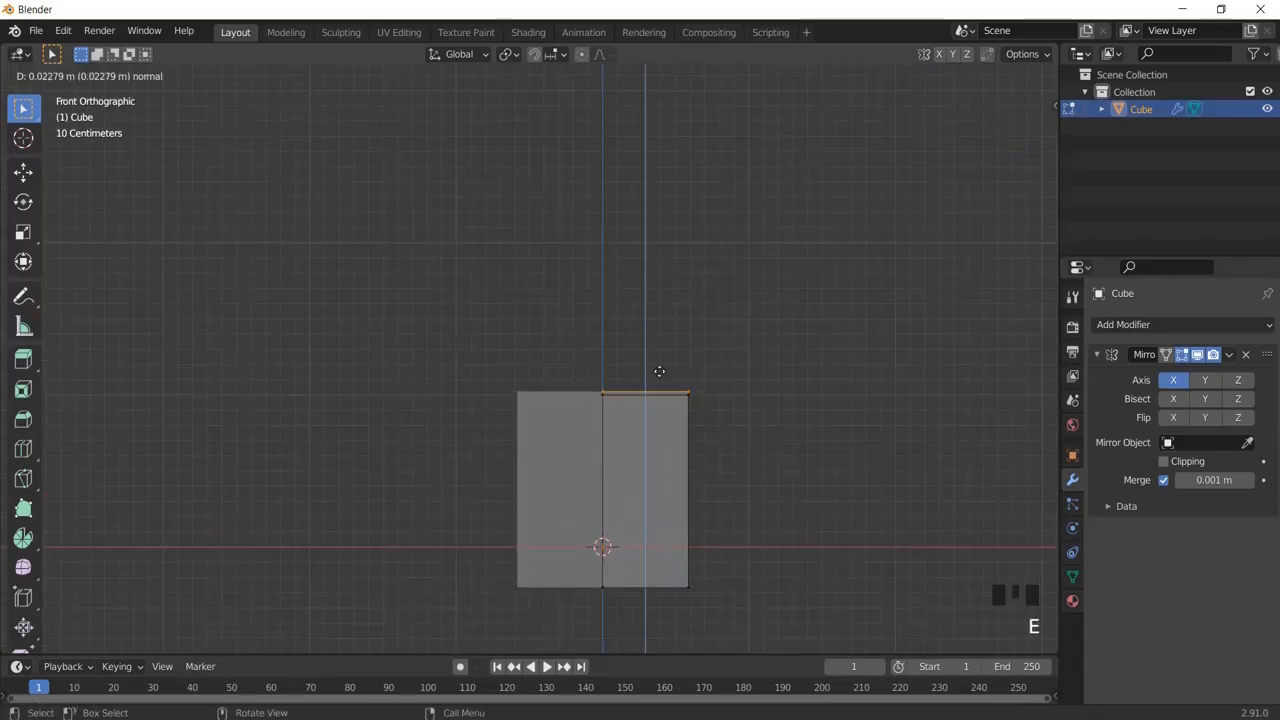
pyautogui.click(655, 356)
pyautogui.press('g')
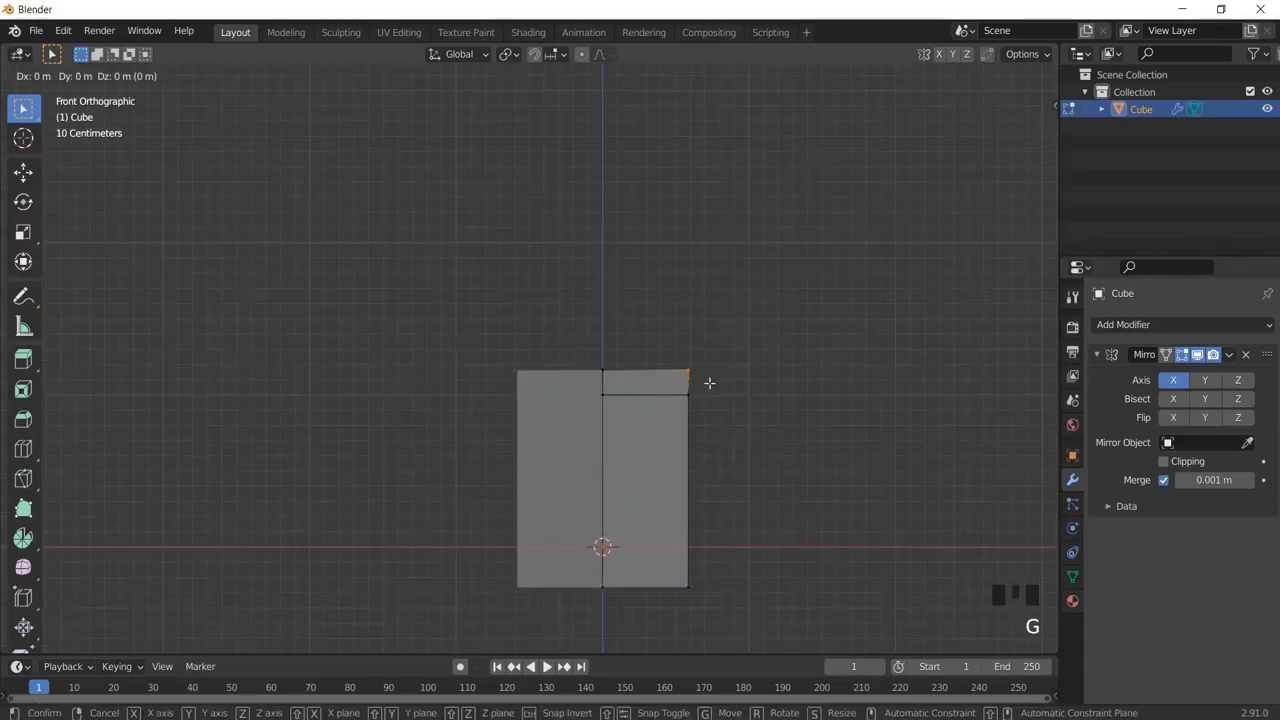
pyautogui.press('x')
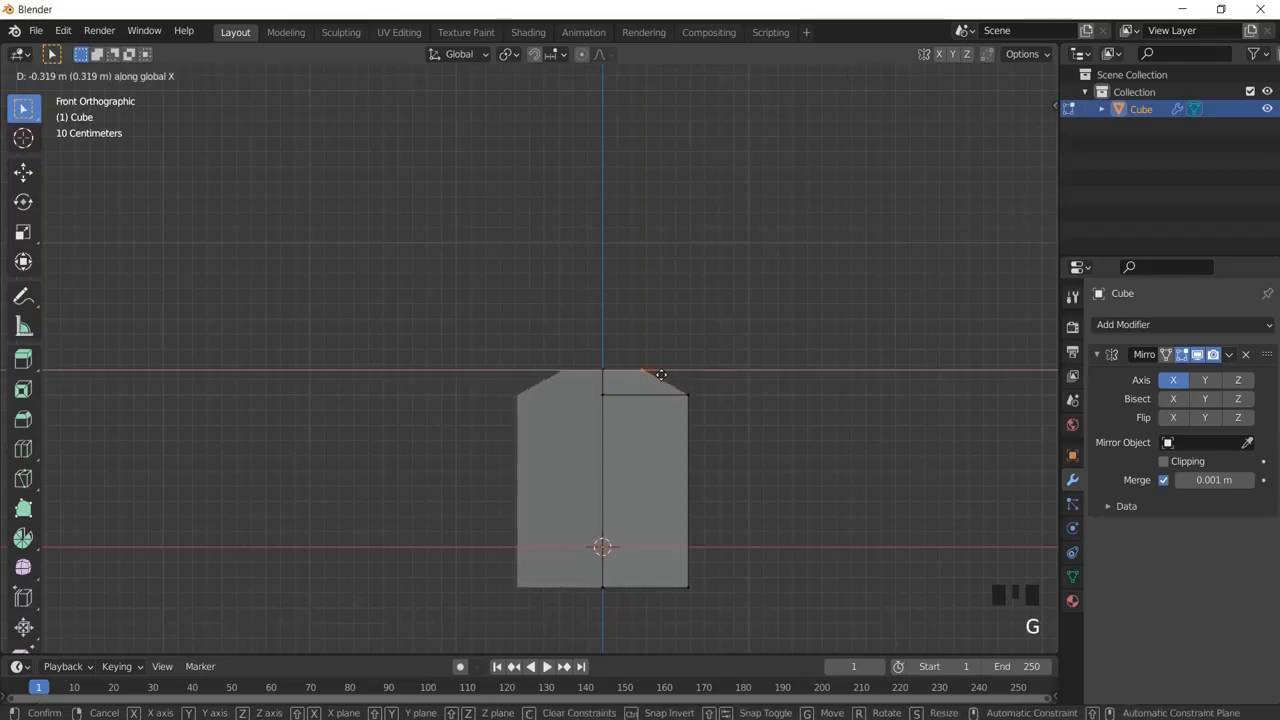
pyautogui.click(650, 373)
# - Extrude the narrow neck top upward twice, first a short section and then a tall one of about 0.78 m
pyautogui.moveTo(590, 354); pyautogui.dragTo(649, 376)
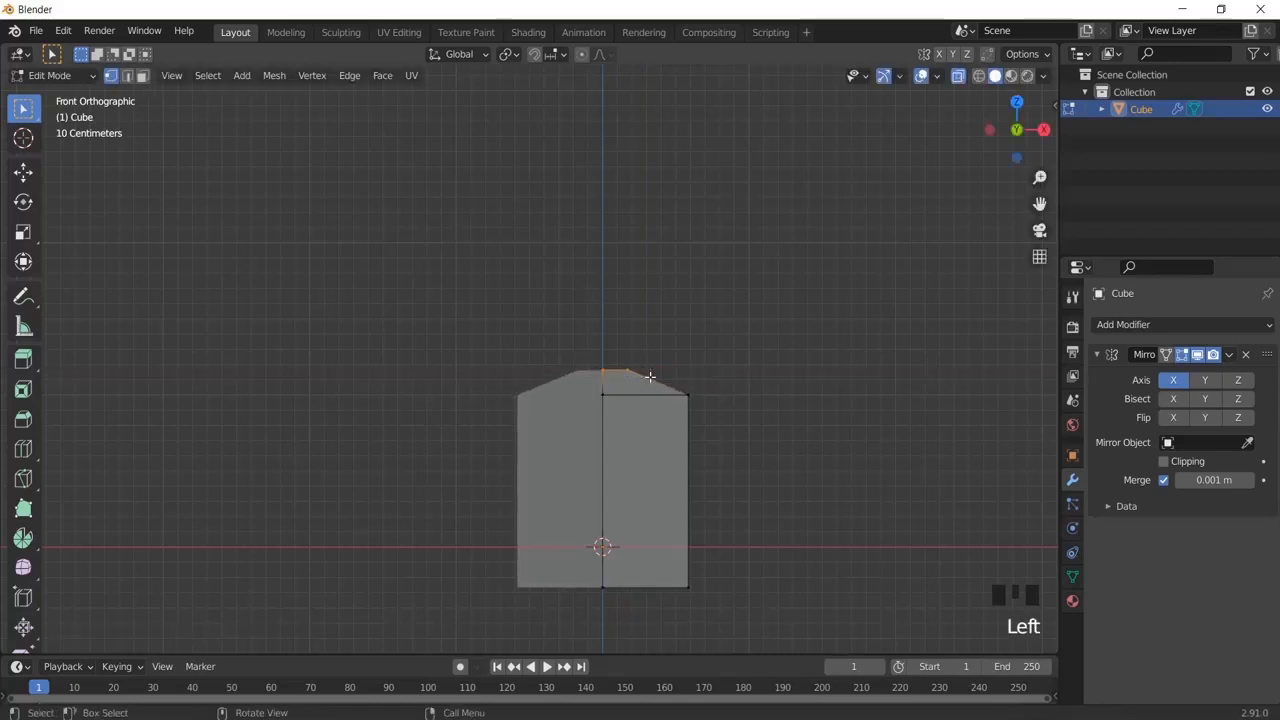
pyautogui.press('e')
pyautogui.click(647, 355)
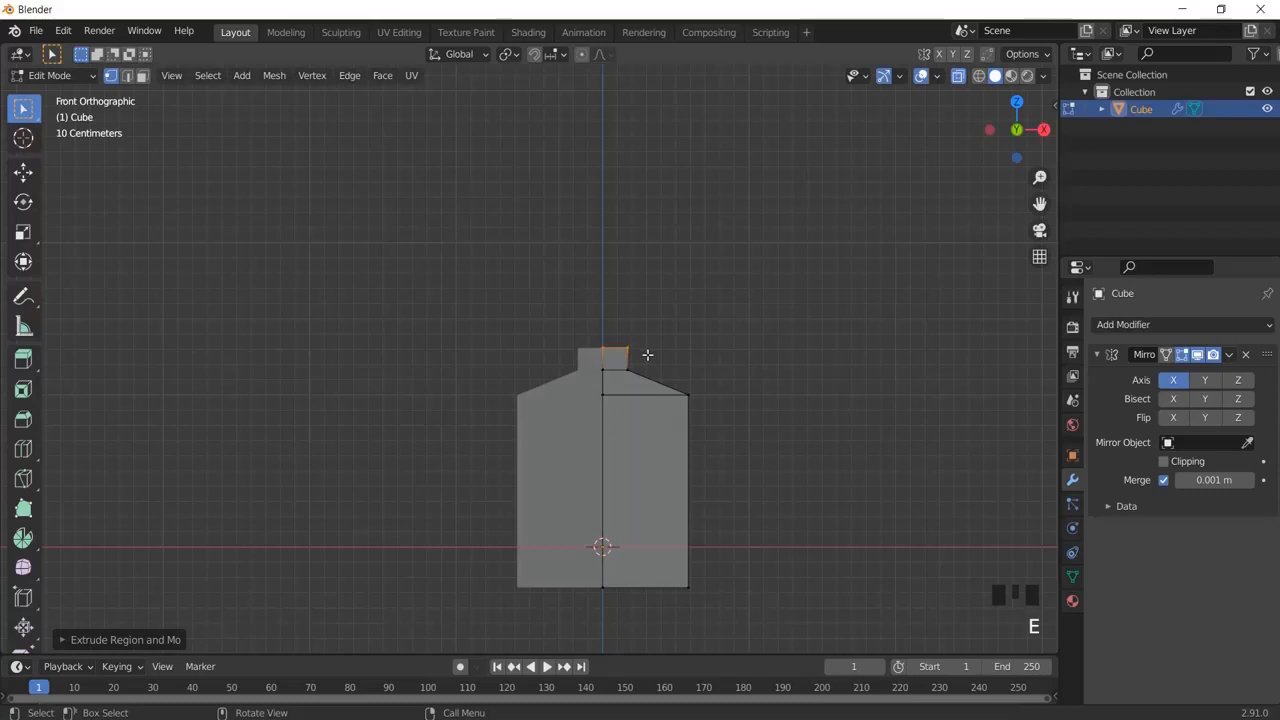
pyautogui.press('e')
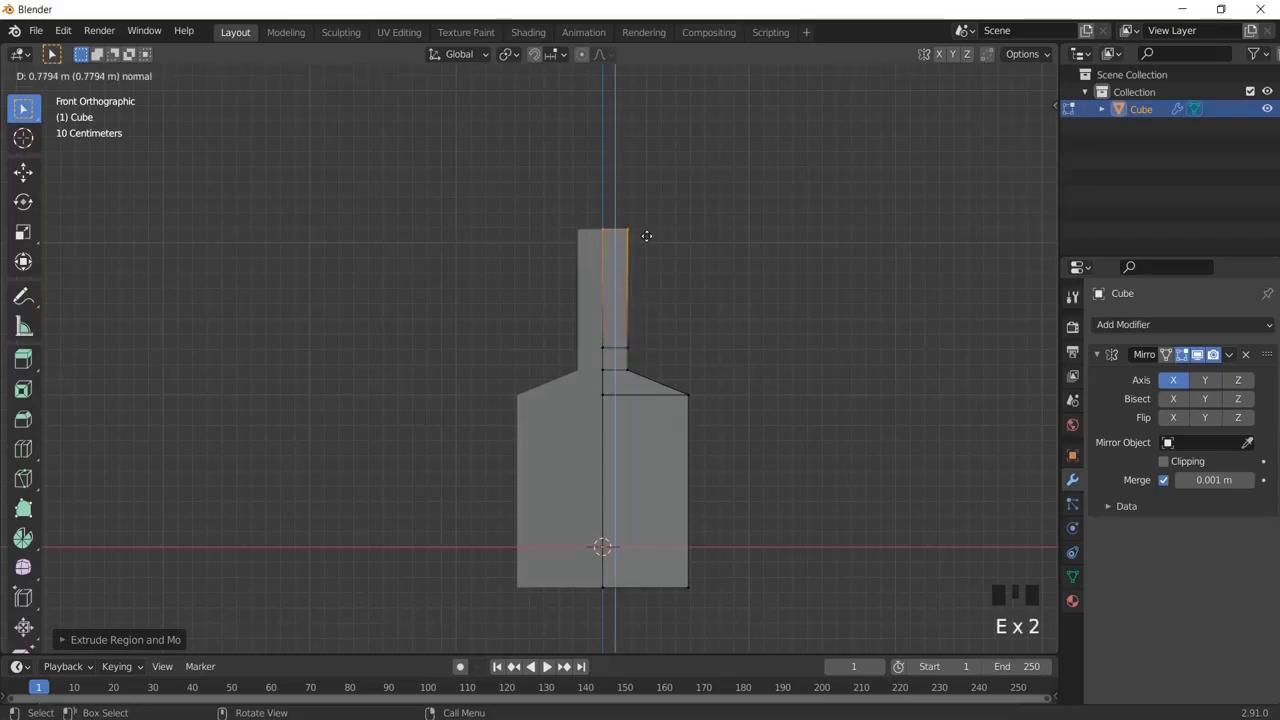
pyautogui.click(646, 235)
# - Widen the tall upper section into a head by moving its outer vertices outward along X by about 0.41 m
pyautogui.moveTo(614, 218); pyautogui.dragTo(702, 364)
pyautogui.press('g')
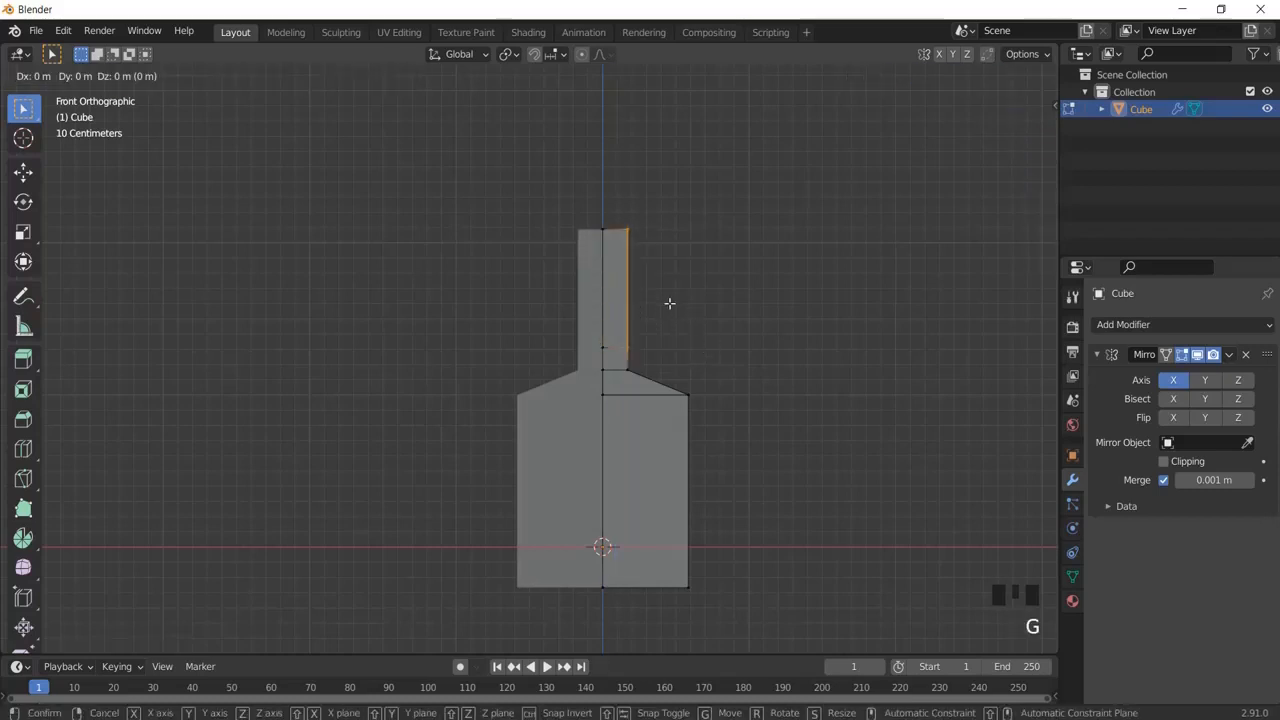
pyautogui.press('x')
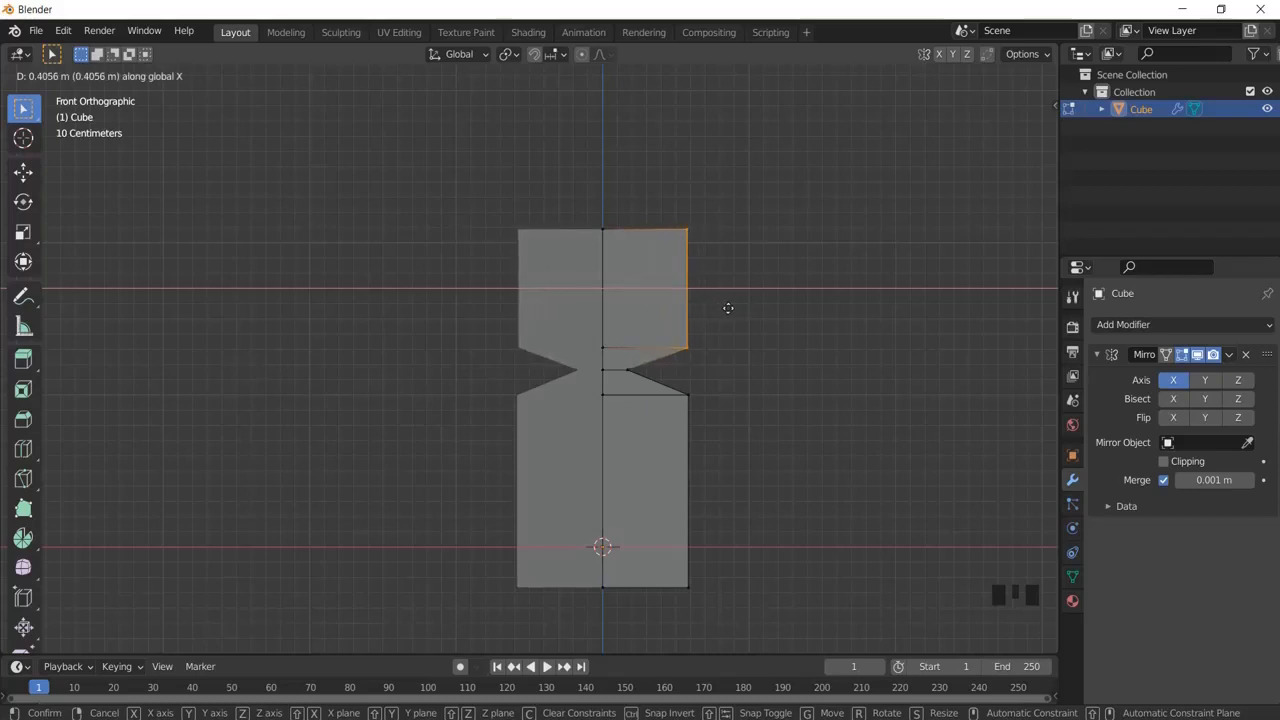
pyautogui.click(728, 308)
# - Extrude the head's top slightly upward and move the new outer corner inward along X to bevel the head
pyautogui.moveTo(723, 306); pyautogui.dragTo(794, 366, button='middle')
pyautogui.scroll(-1, 717, 362)
pyautogui.press('KP_1')
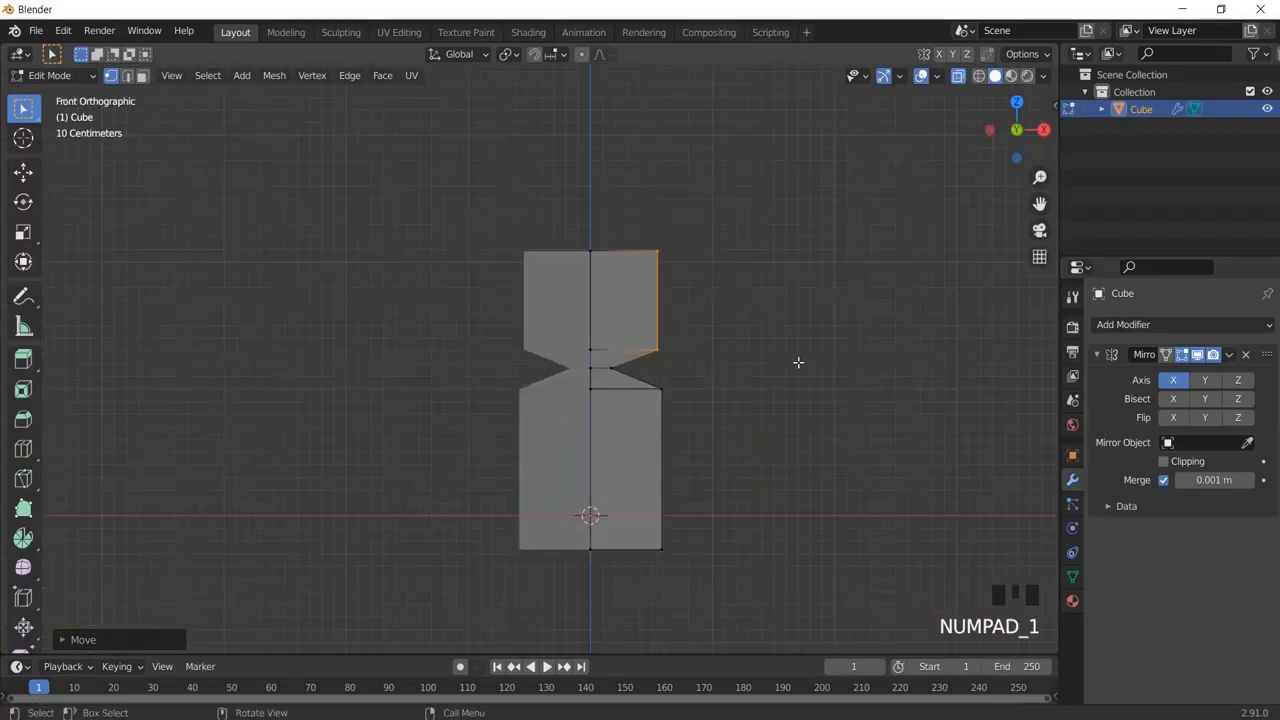
pyautogui.scroll(3, 798, 362)
pyautogui.keyDown('shift'); pyautogui.moveTo(829, 229); pyautogui.dragTo(709, 263, button='middle'); pyautogui.keyUp('shift')
pyautogui.moveTo(540, 187); pyautogui.dragTo(688, 237)
pyautogui.press('e')
pyautogui.click(665, 195)
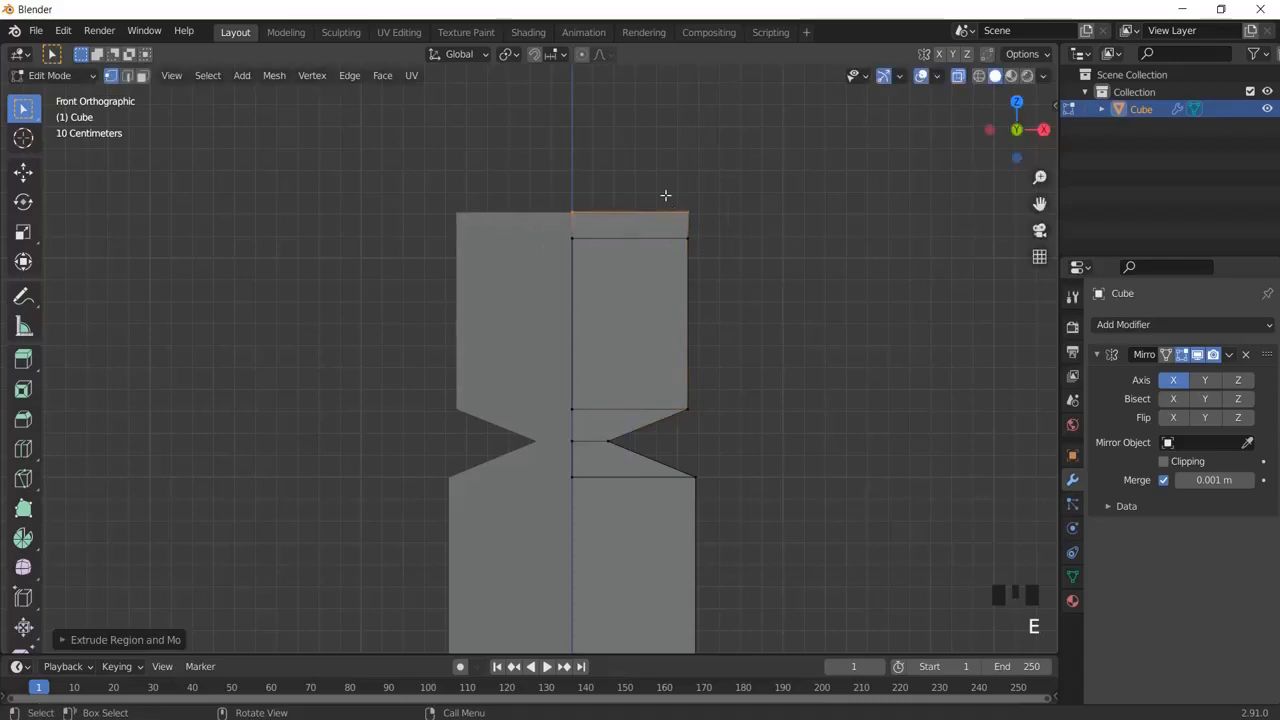
pyautogui.moveTo(665, 195); pyautogui.dragTo(720, 220)
pyautogui.press('g')
pyautogui.press('x')
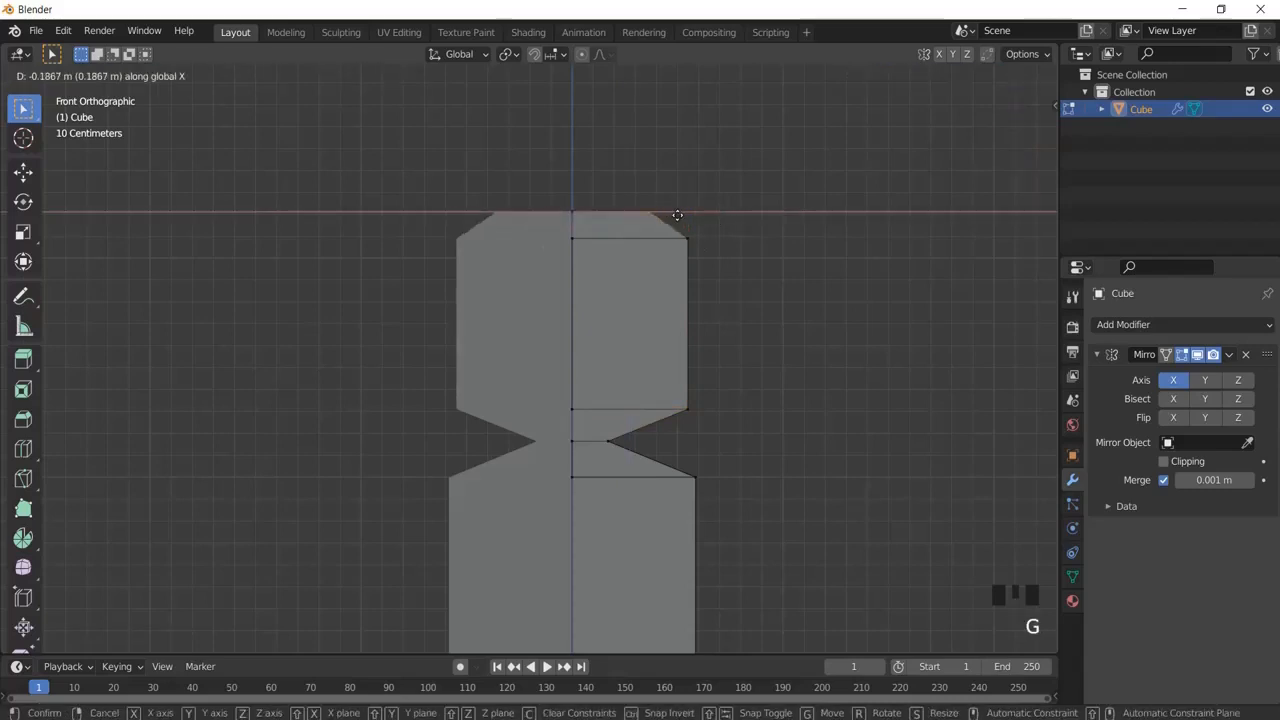
pyautogui.click(670, 213)
# - Add a horizontal loop cut across the torso and slide it up to just below the shoulders
pyautogui.scroll(-2, 681, 361)
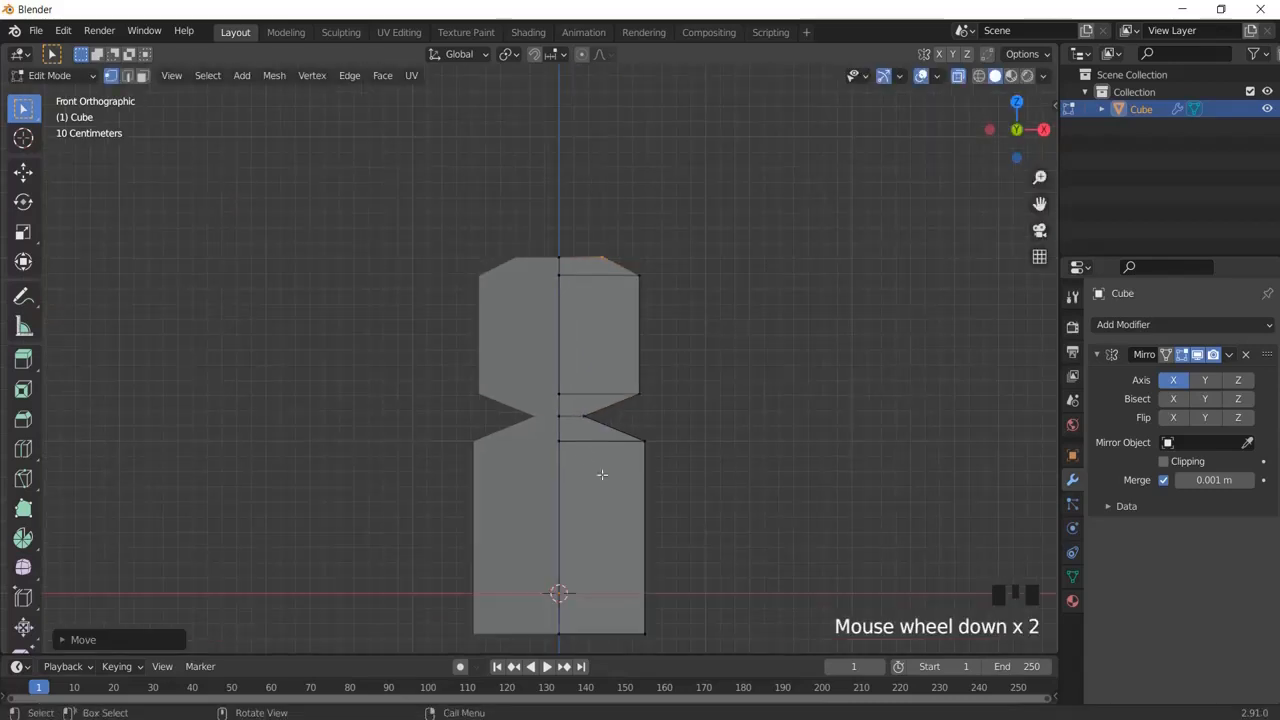
pyautogui.keyDown('shift'); pyautogui.moveTo(679, 475); pyautogui.dragTo(571, 380, button='middle'); pyautogui.keyUp('shift')
pyautogui.scroll(1, 617, 369)
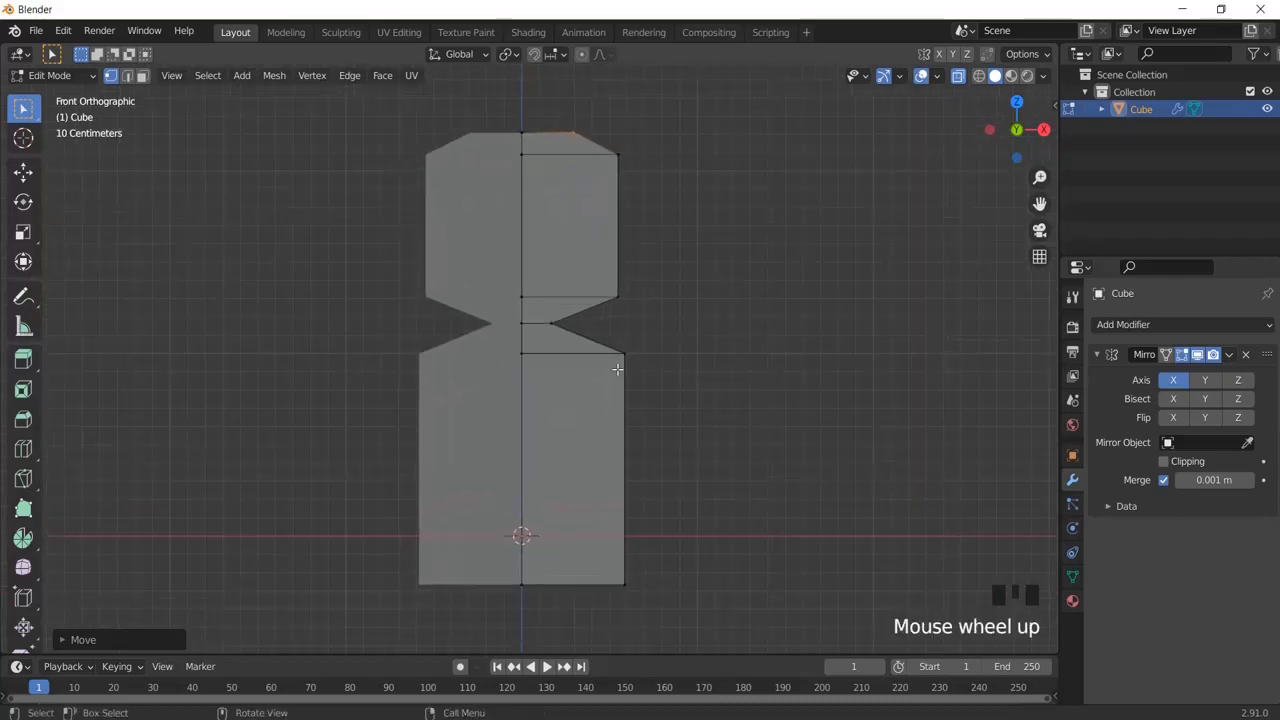
pyautogui.hotkey('ctrl', 'r')
pyautogui.click(610, 392)
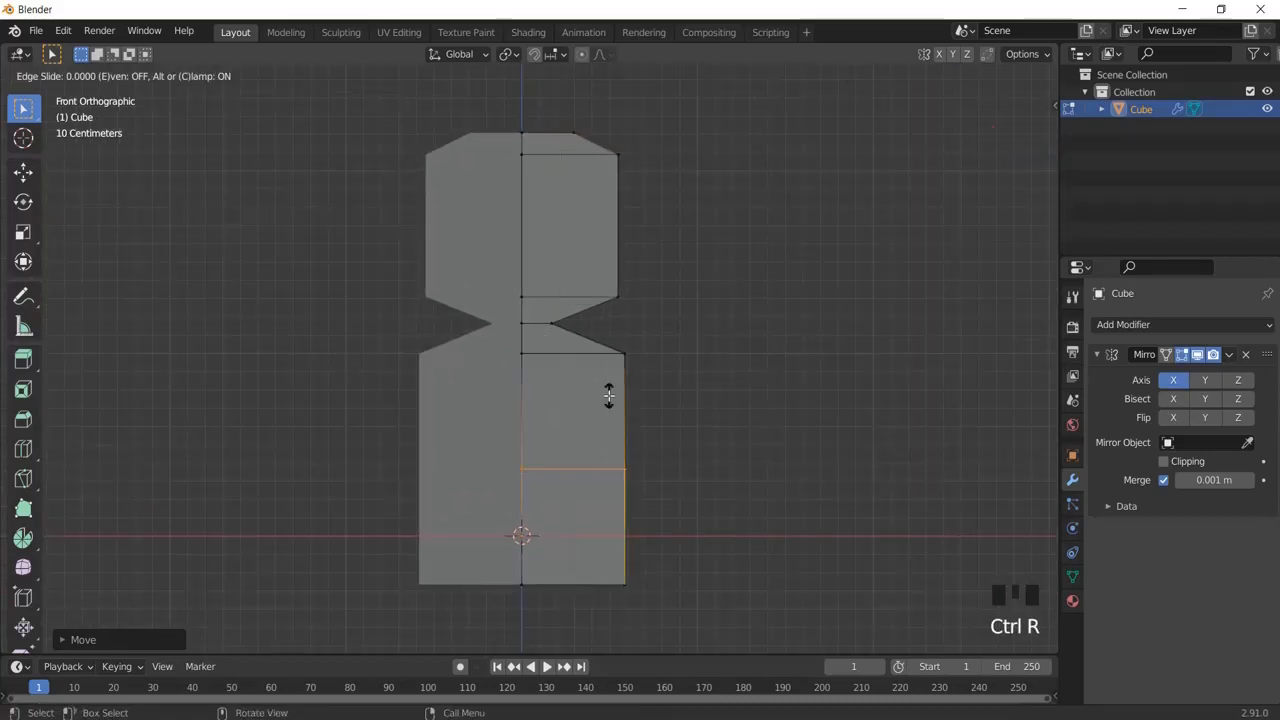
pyautogui.click(613, 302)
# - Extrude the torso's side face below the shoulder outward into an arm and scale its end down to taper it
pyautogui.moveTo(612, 328); pyautogui.dragTo(666, 392)
pyautogui.press('e')
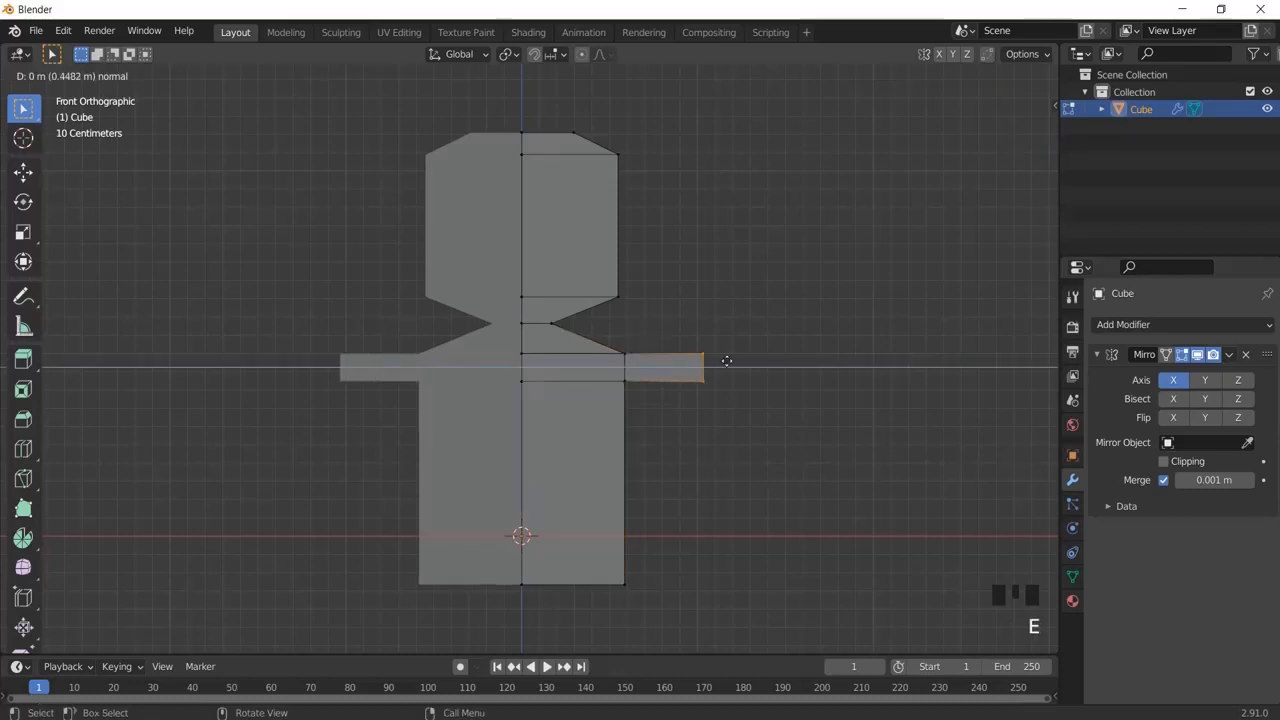
pyautogui.click(781, 358)
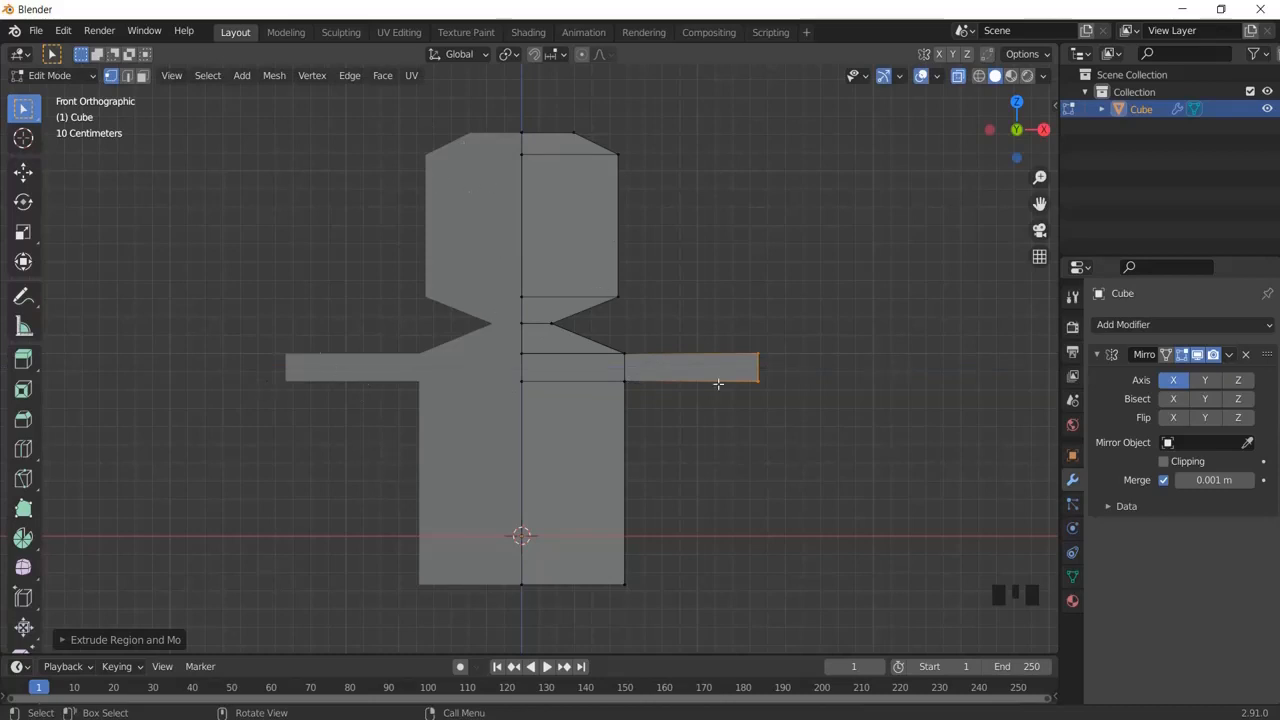
pyautogui.press('s')
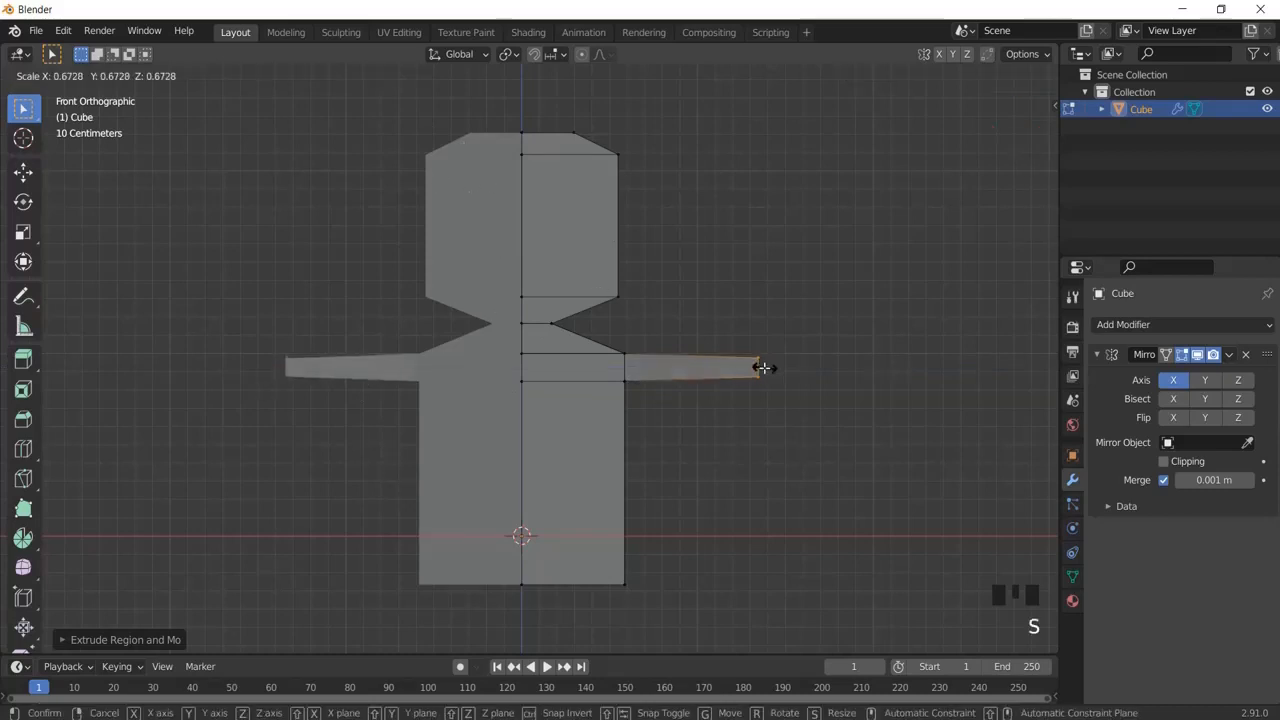
pyautogui.click(761, 366)
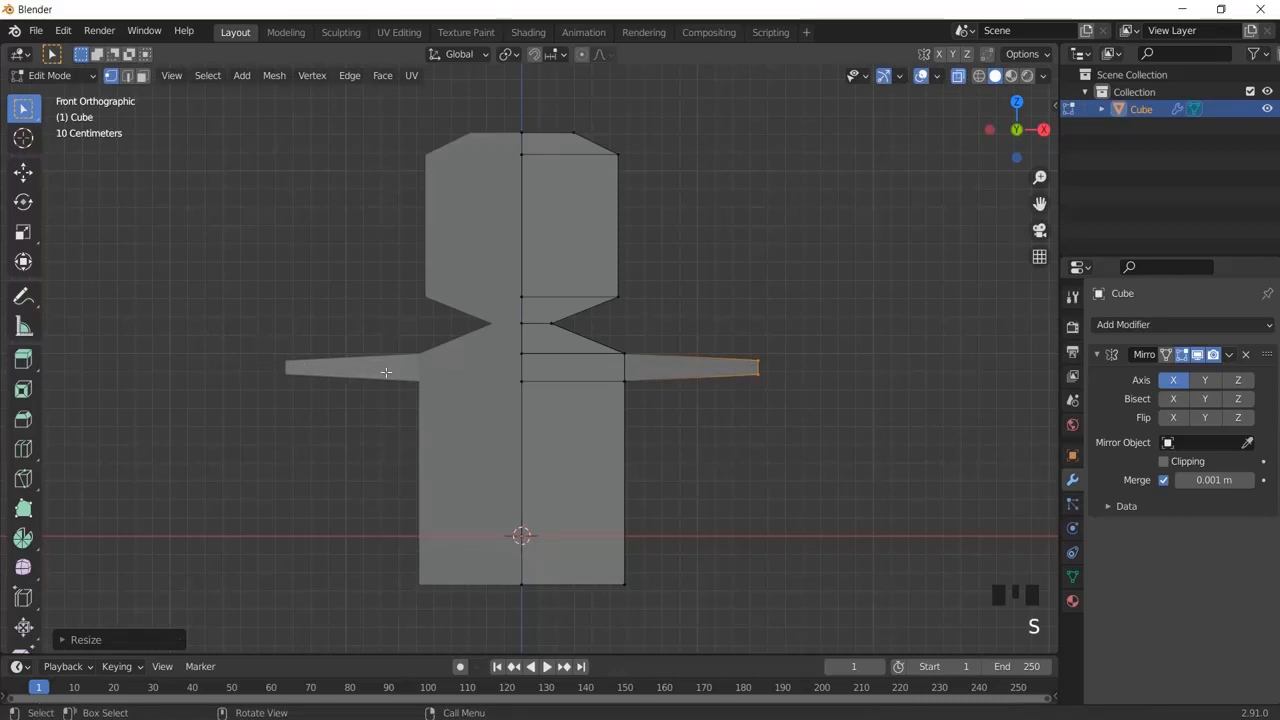
# - Extrude the arm's end a short way outward and scale the new end up to form a flared hand
pyautogui.press('e')
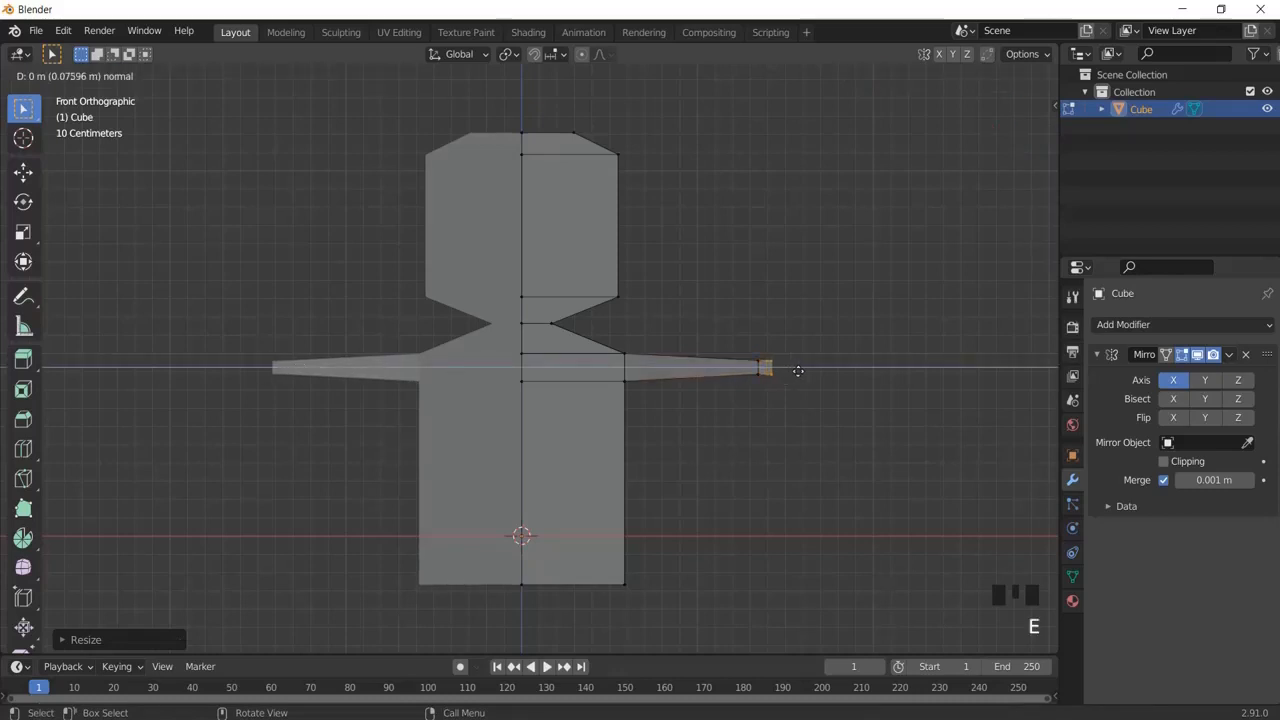
pyautogui.click(813, 371)
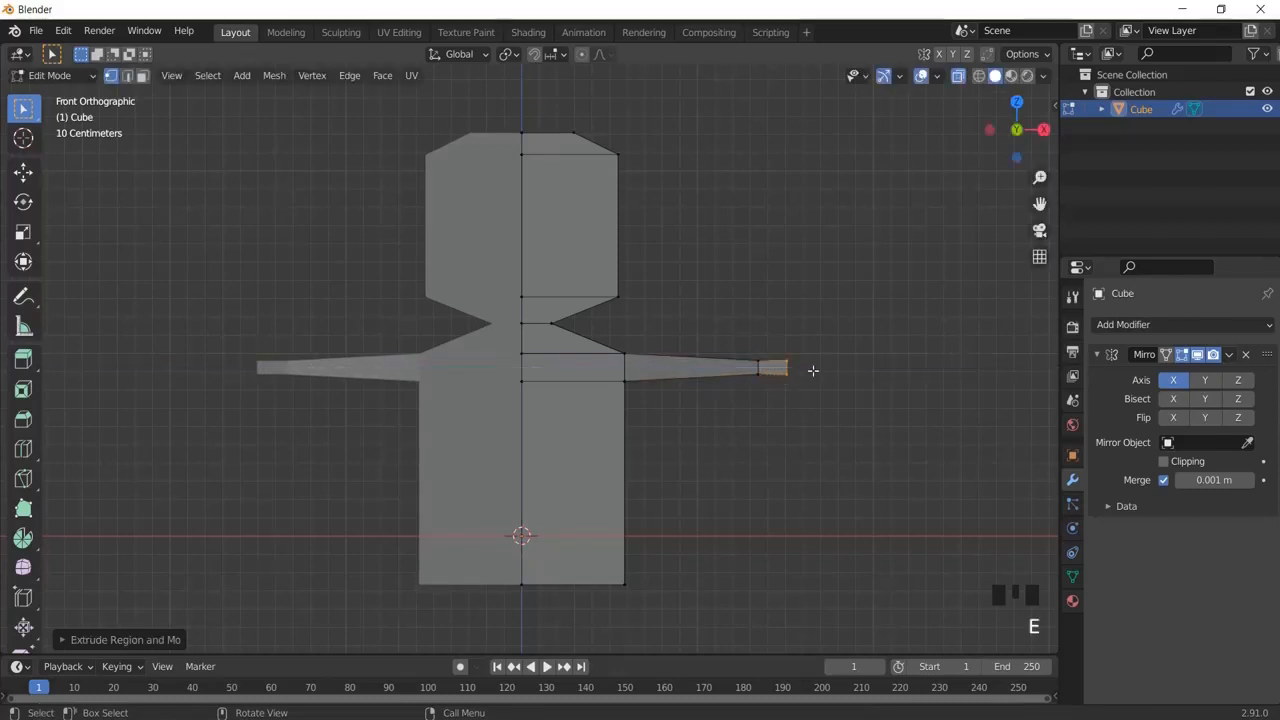
pyautogui.press('s')
pyautogui.click(838, 354)
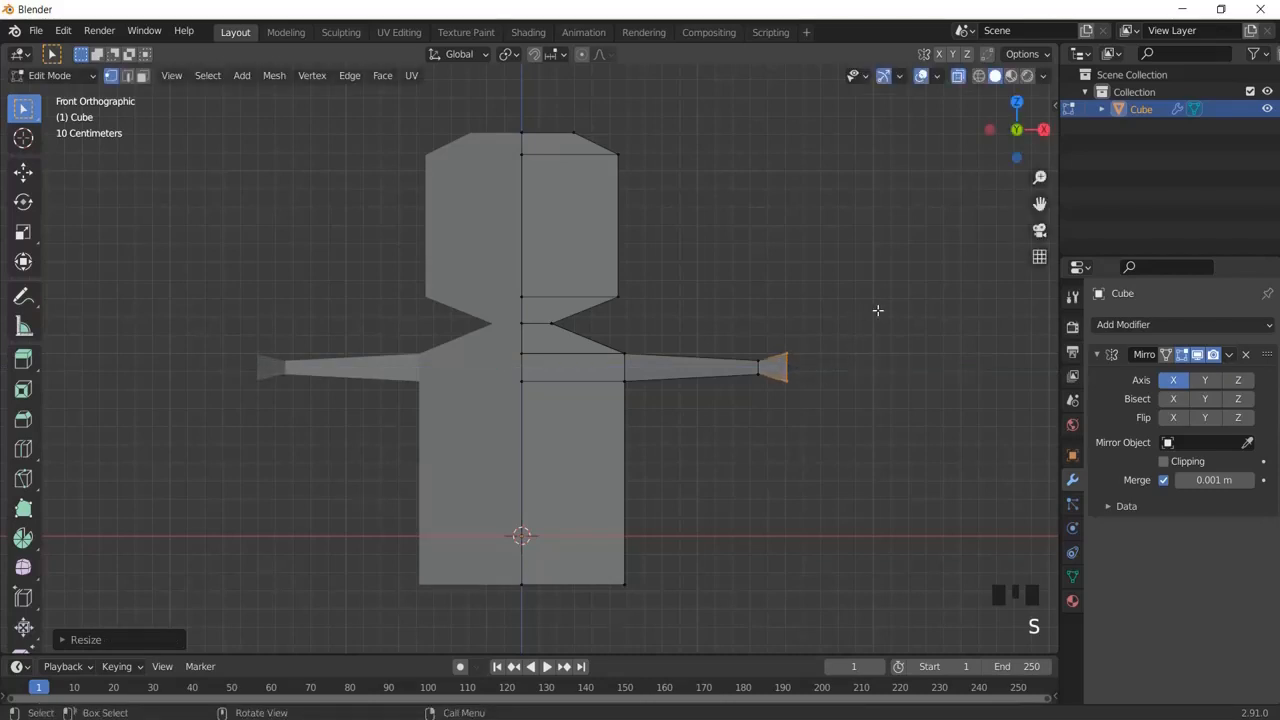
# - Add a vertical loop cut through the body half and slide it toward the centre line by a factor of about 0.34
pyautogui.moveTo(916, 265); pyautogui.dragTo(888, 279, button='middle')
pyautogui.press('KP_1')
pyautogui.keyDown('shift'); pyautogui.moveTo(734, 540); pyautogui.dragTo(759, 425, button='middle'); pyautogui.keyUp('shift')
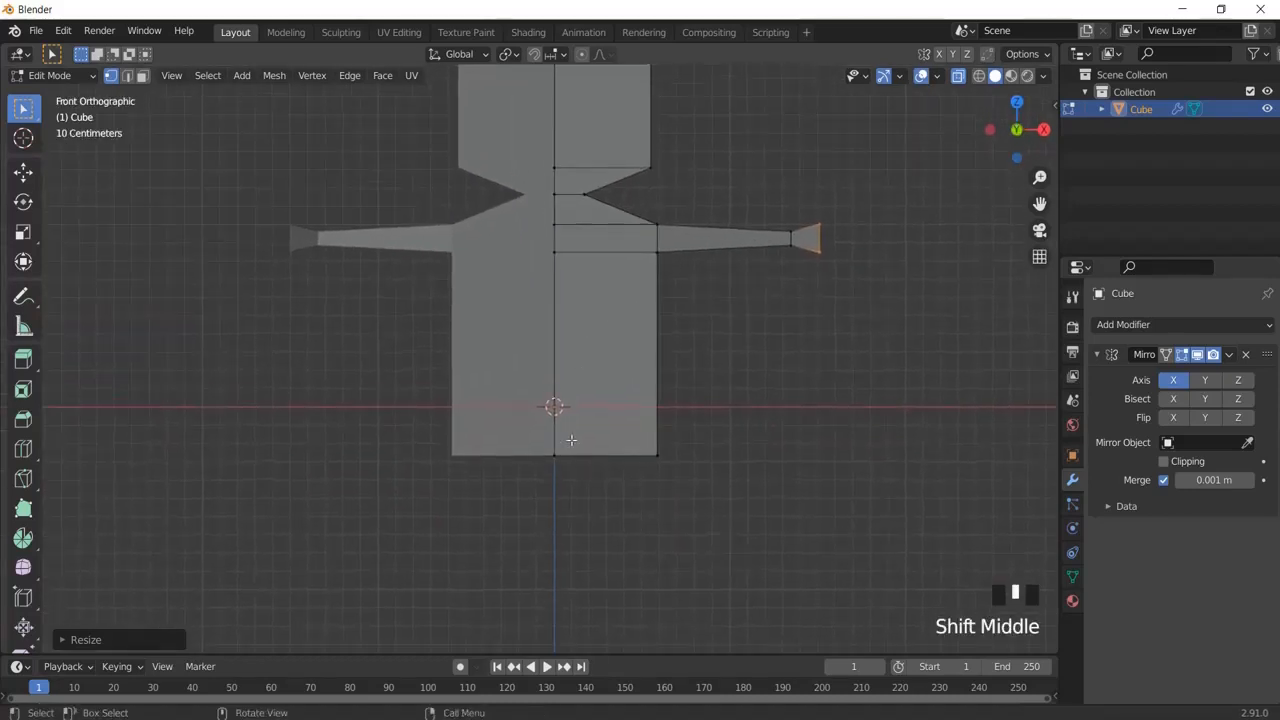
pyautogui.hotkey('ctrl', 'r')
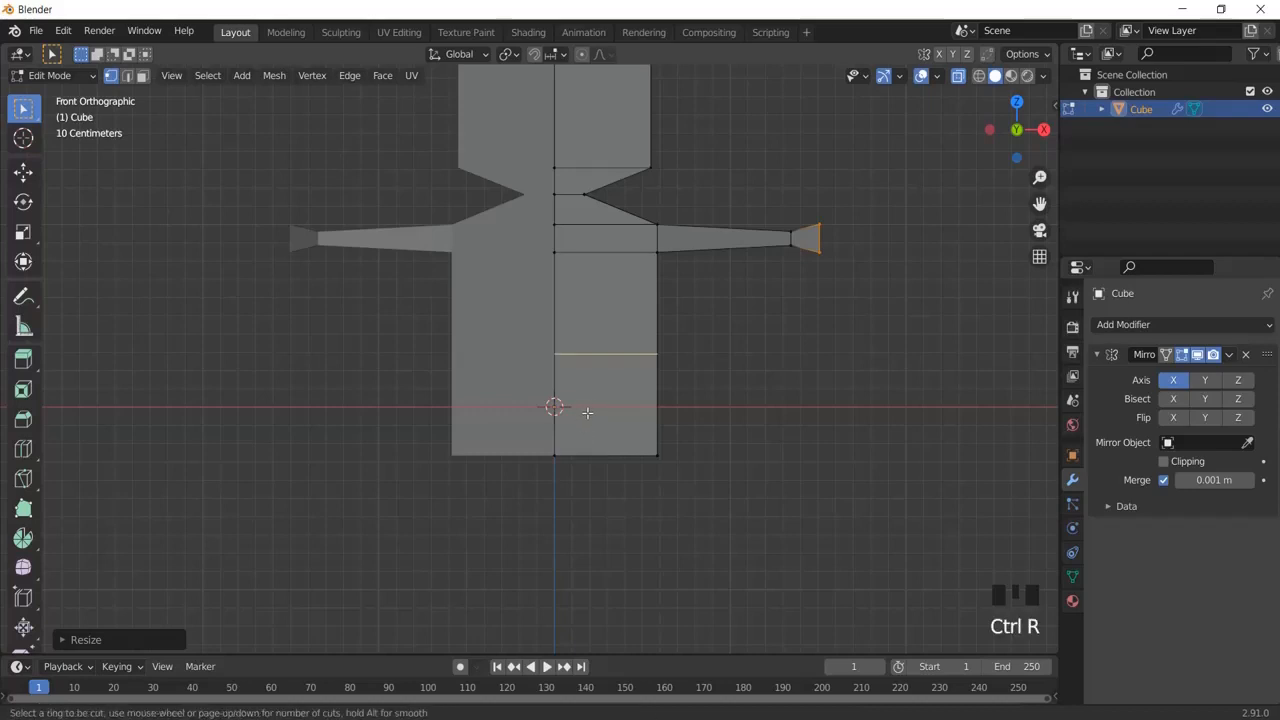
pyautogui.click(602, 273)
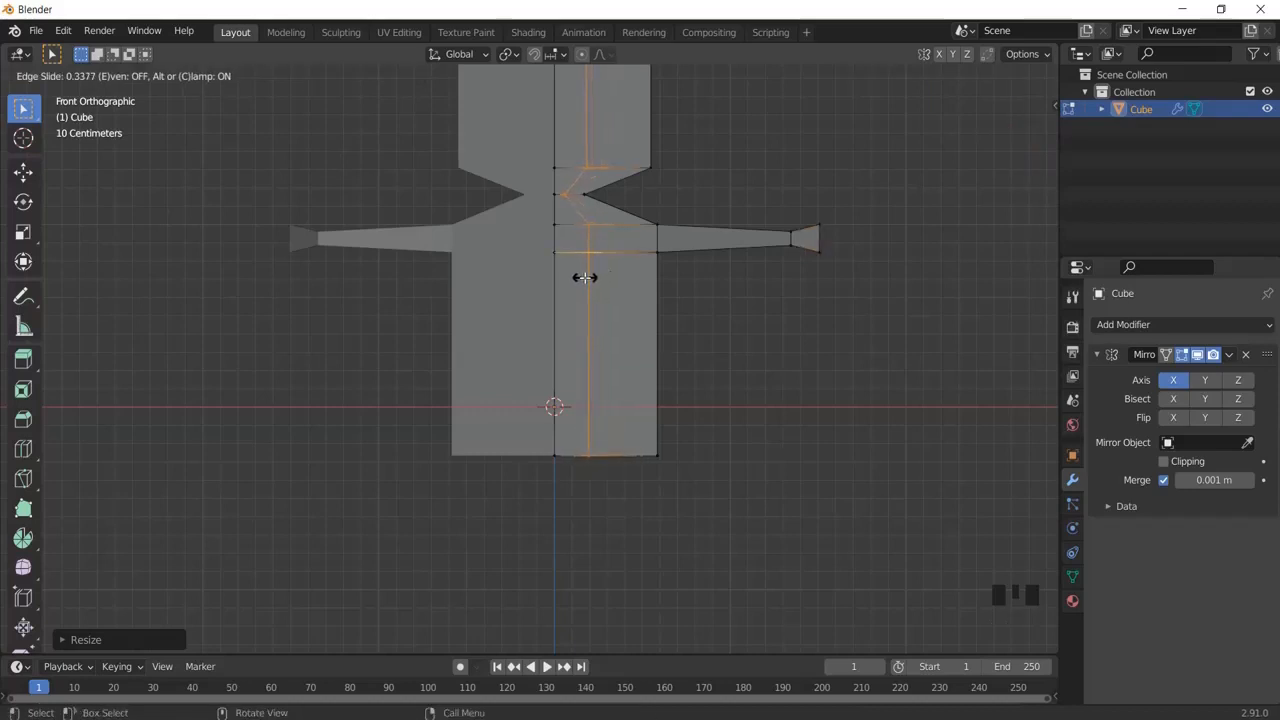
pyautogui.click(587, 277)
# - Extrude the outer part of the torso's underside down into a leg and lower its end to lengthen it
pyautogui.moveTo(575, 441); pyautogui.dragTo(701, 497)
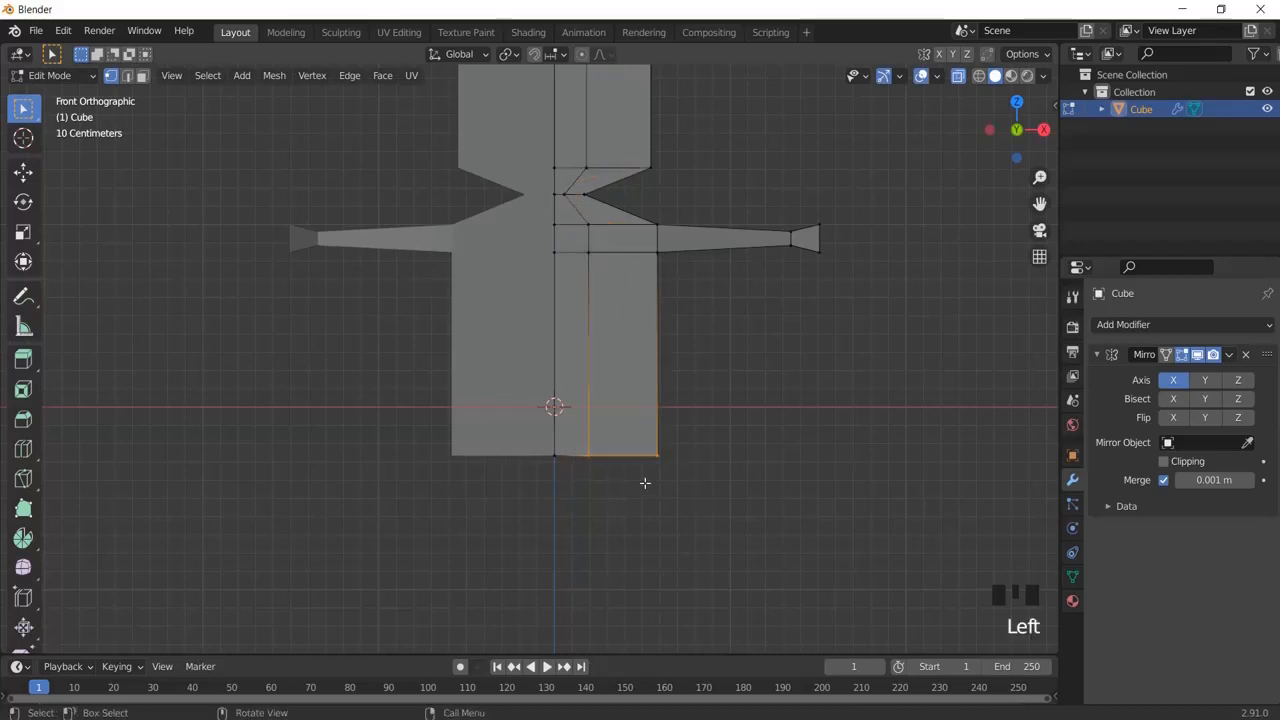
pyautogui.press('e')
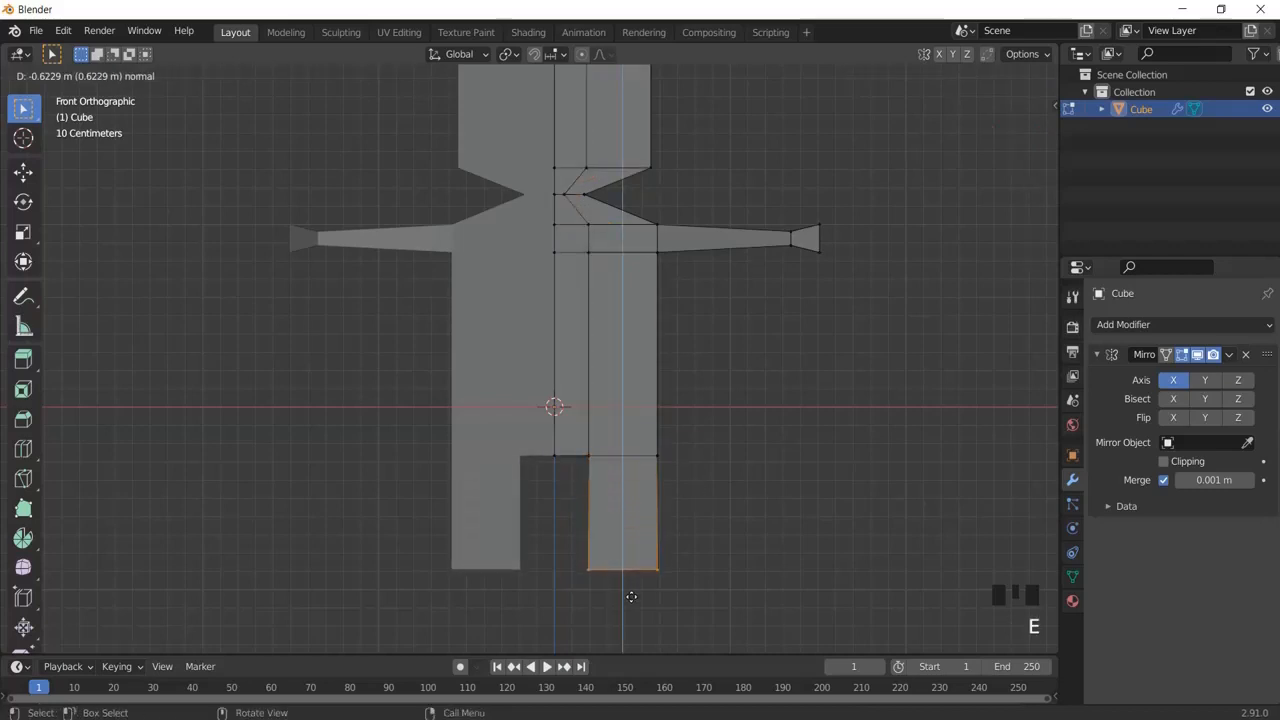
pyautogui.click(634, 617)
pyautogui.keyDown('shift'); pyautogui.moveTo(751, 491); pyautogui.dragTo(757, 309, button='middle'); pyautogui.keyUp('shift')
pyautogui.press('g')
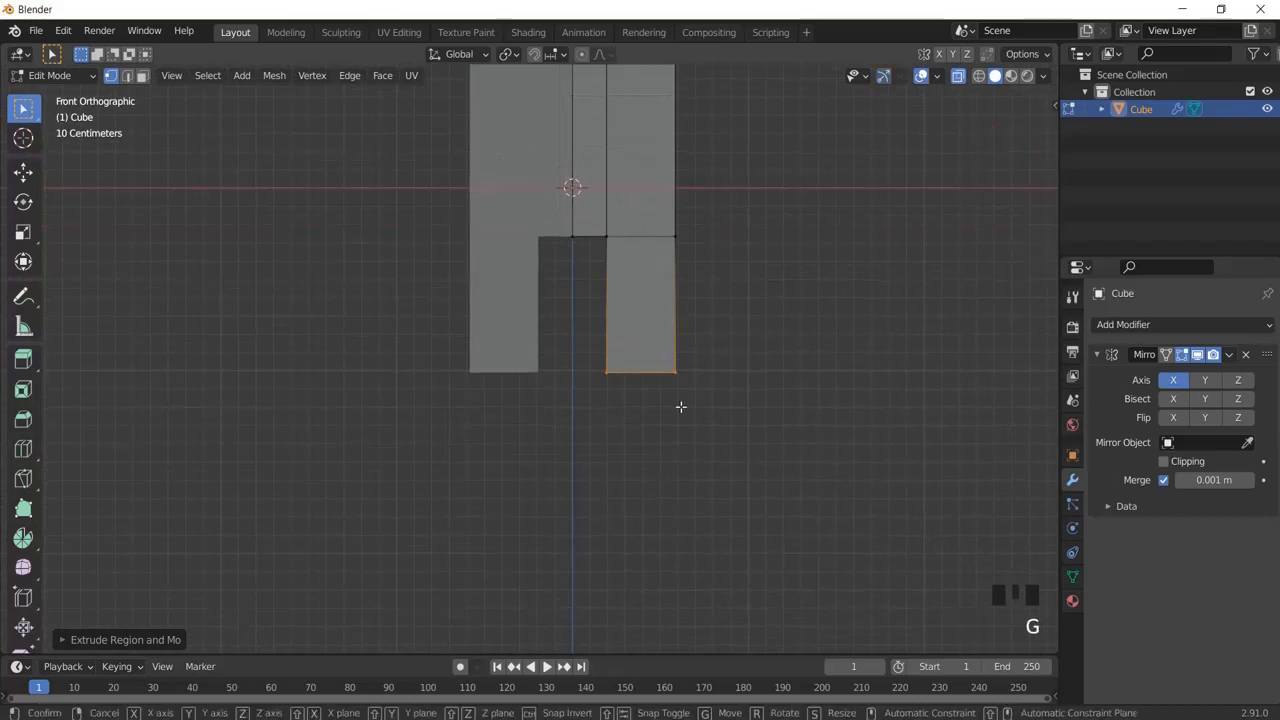
pyautogui.click(680, 450)
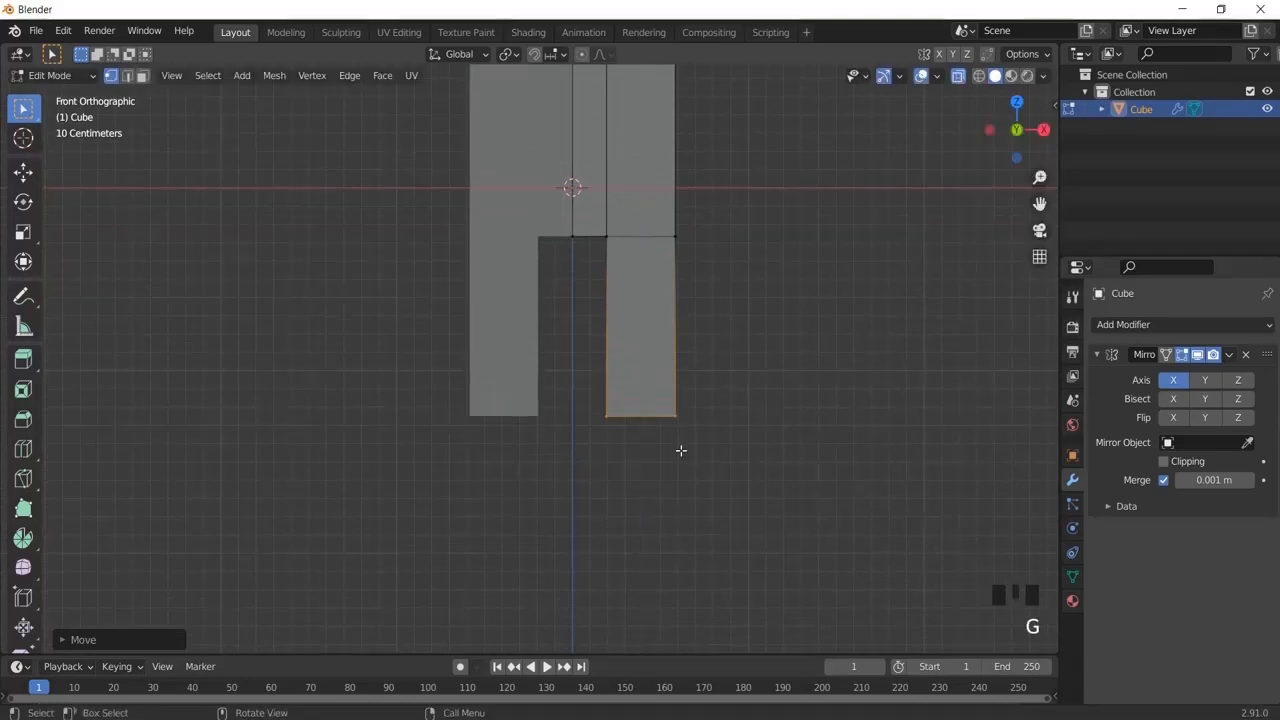
# - Extrude the leg's end slightly downward and extrude the front face of that new section forward into a foot
pyautogui.press('e')
pyautogui.click(678, 463)
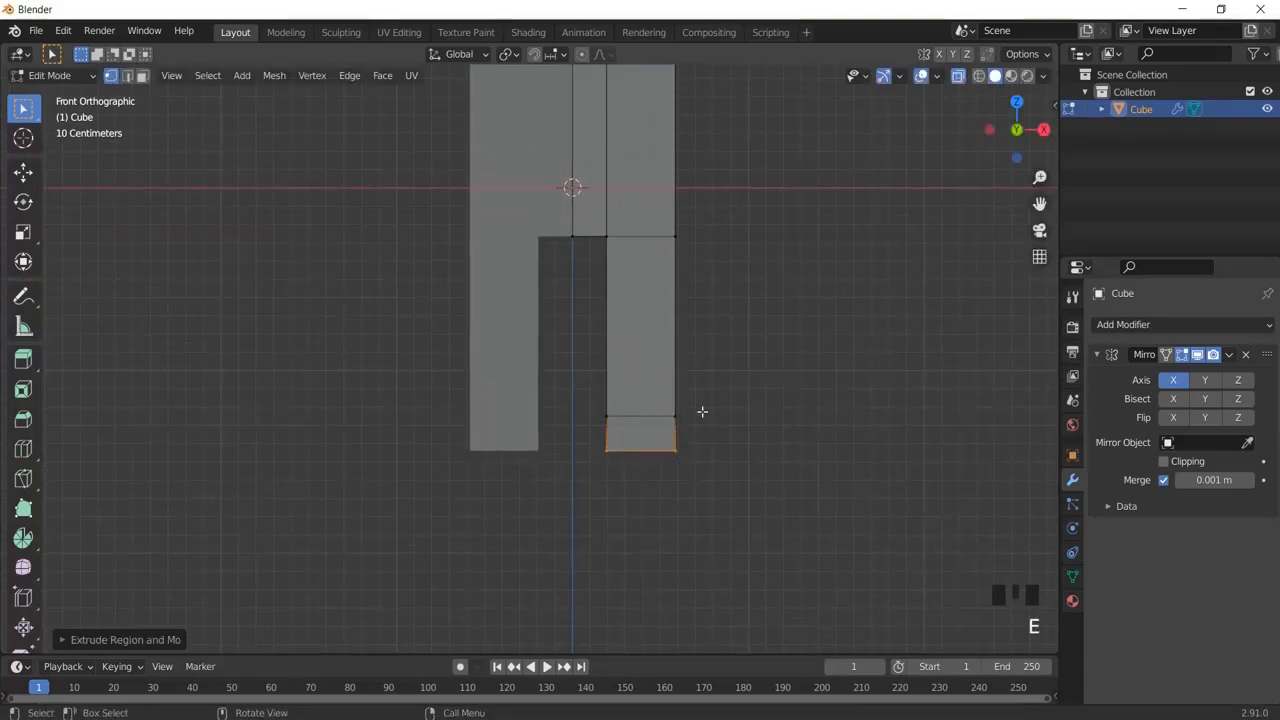
pyautogui.press('KP_3')
pyautogui.moveTo(437, 406); pyautogui.dragTo(500, 486)
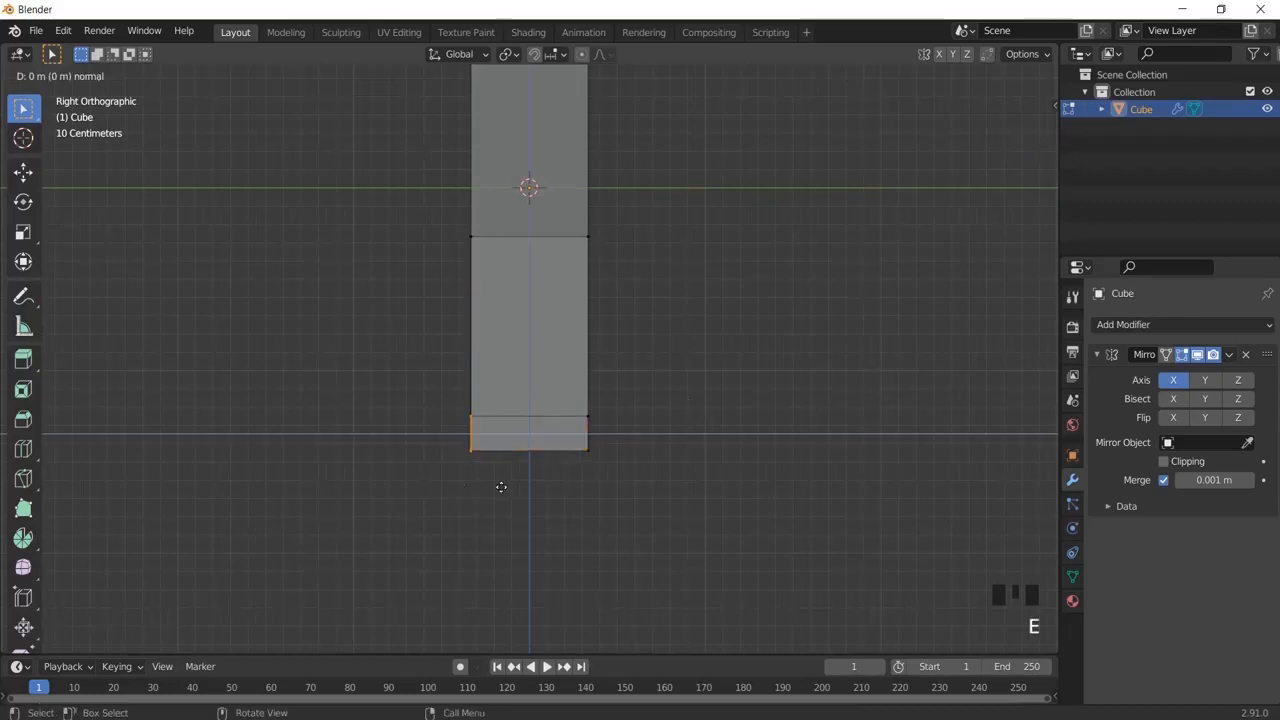
pyautogui.press('e')
pyautogui.click(400, 480)
# - Lower the upper front edge of the foot so its top slopes down toward the toes
pyautogui.moveTo(318, 385); pyautogui.dragTo(403, 440)
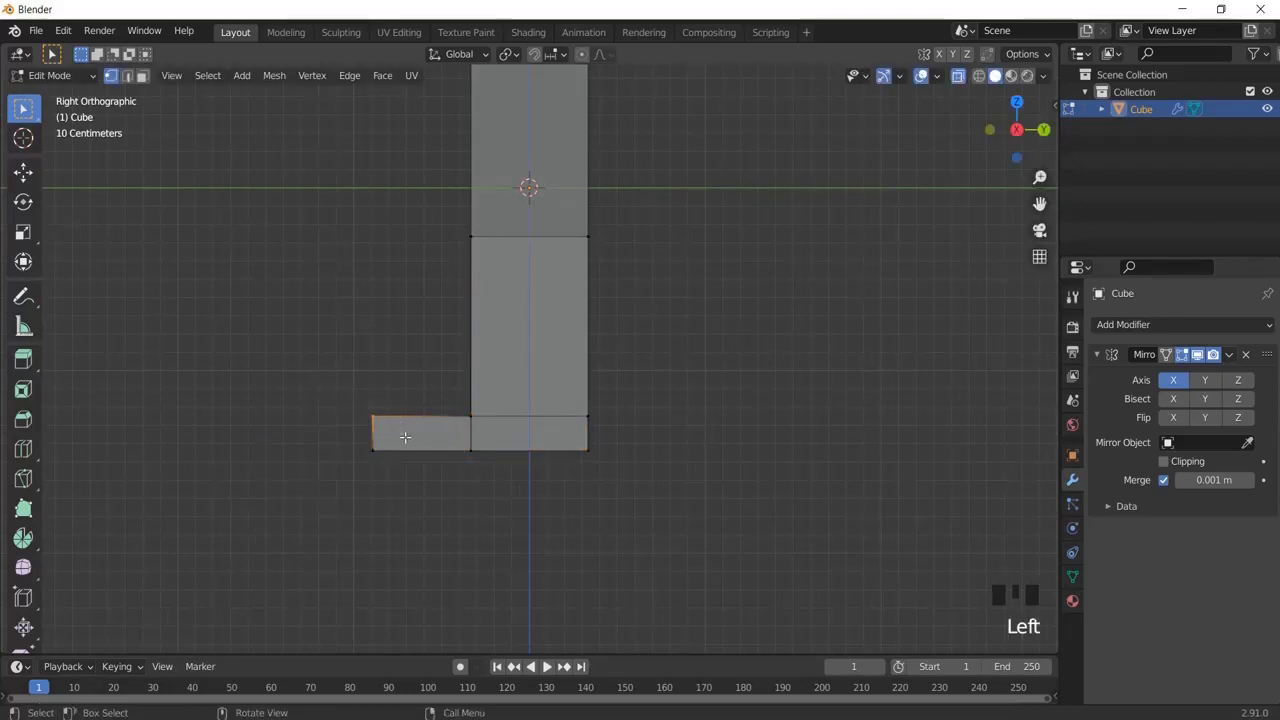
pyautogui.press('g')
pyautogui.click(405, 445)
# - Turn off X-ray display and inspect the whole figure in perspective
pyautogui.moveTo(409, 443); pyautogui.dragTo(600, 357, button='middle')
pyautogui.scroll(-2, 742, 279)
pyautogui.keyDown('shift'); pyautogui.moveTo(742, 279); pyautogui.dragTo(1005, 135, button='middle'); pyautogui.keyUp('shift')
pyautogui.click(958, 79)
pyautogui.moveTo(738, 165); pyautogui.dragTo(791, 316, button='middle')
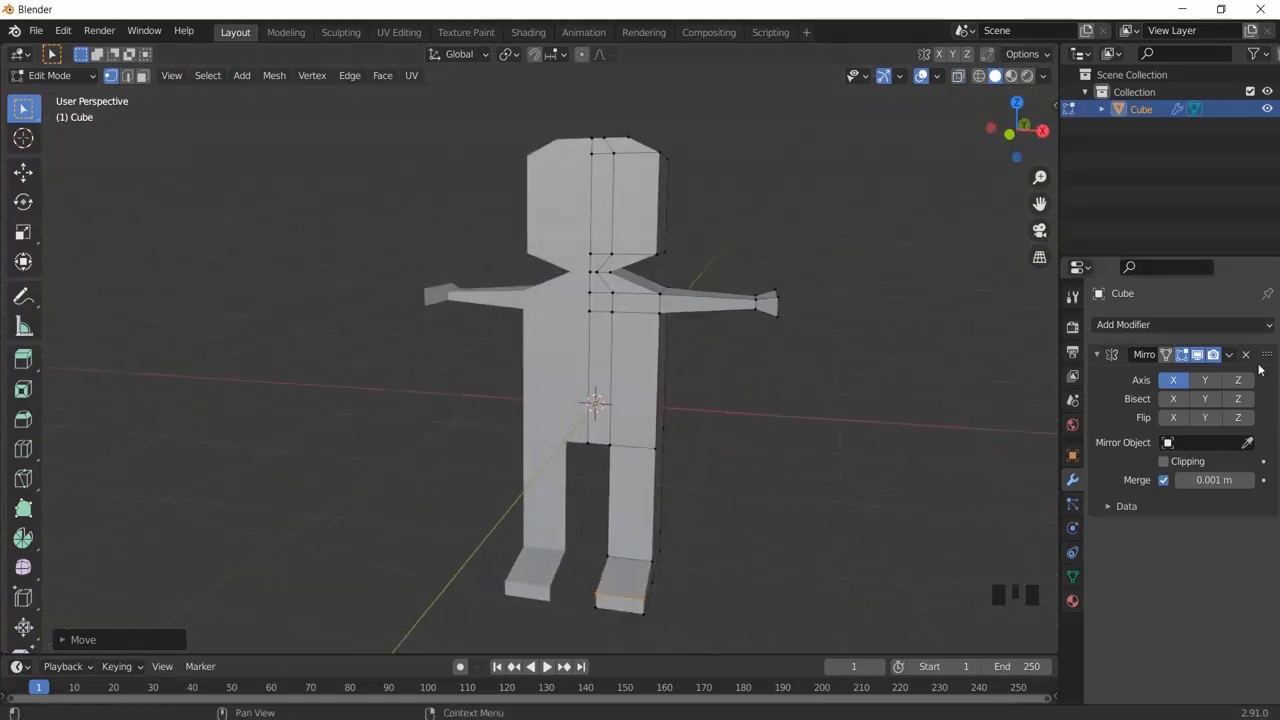
# - Switch to Object Mode and apply the Mirror modifier to the figure
pyautogui.click(1229, 355)
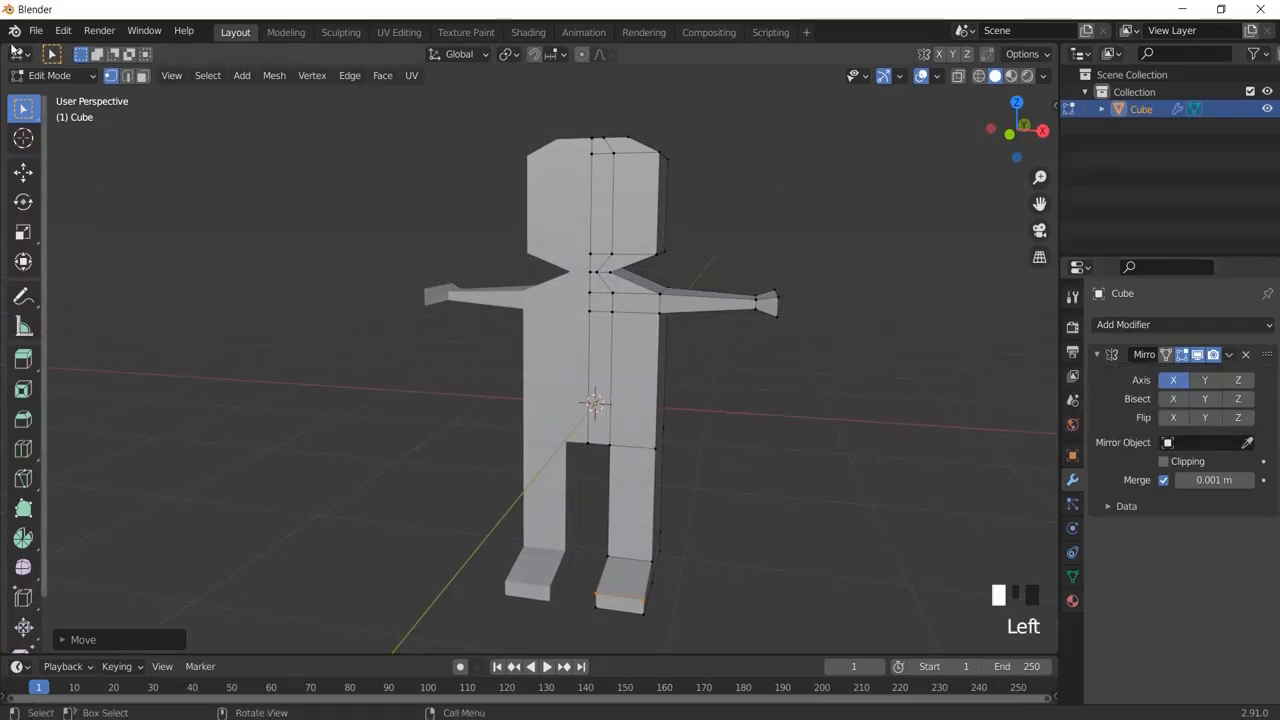
pyautogui.click(54, 76)
pyautogui.click(52, 93)
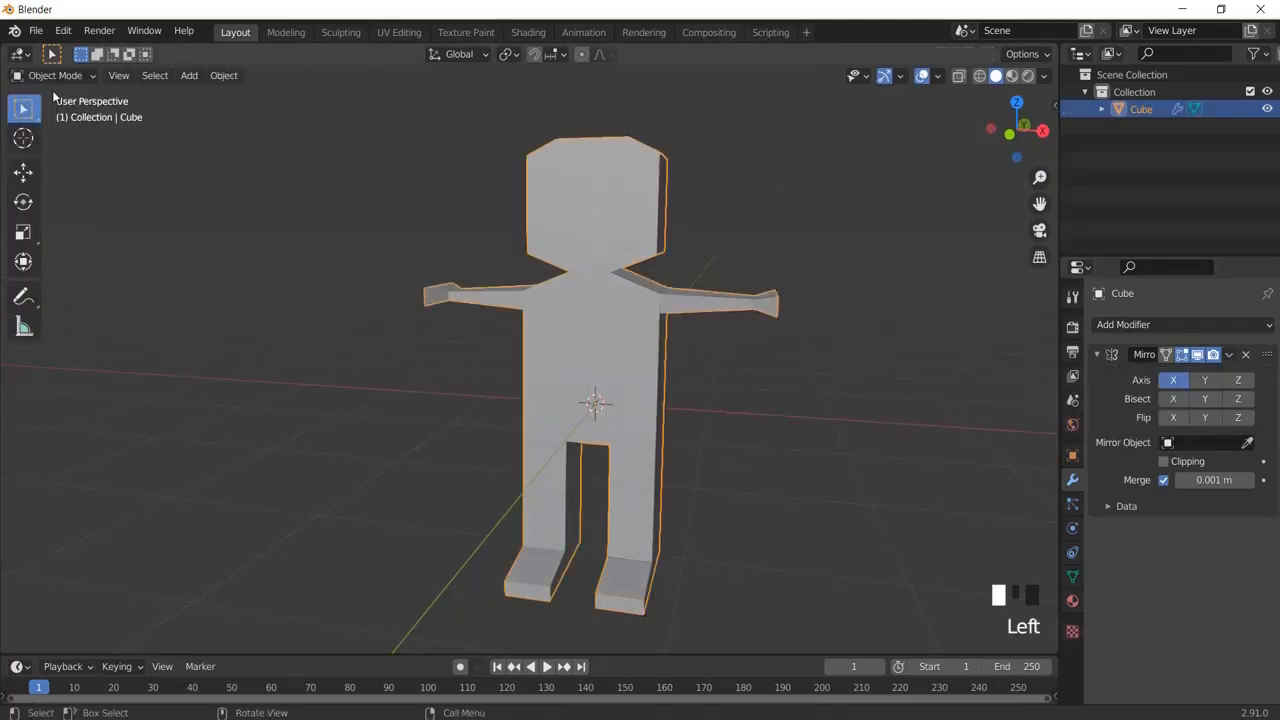
pyautogui.click(1180, 327)
pyautogui.click(1180, 327)
pyautogui.click(1229, 355)
pyautogui.click(1245, 355)
# - Select the complete figure and move it freely by about 0.51 m, mostly upward
pyautogui.click(838, 337)
pyautogui.moveTo(838, 337); pyautogui.dragTo(609, 309, button='middle')
pyautogui.click(495, 332)
pyautogui.press('g')
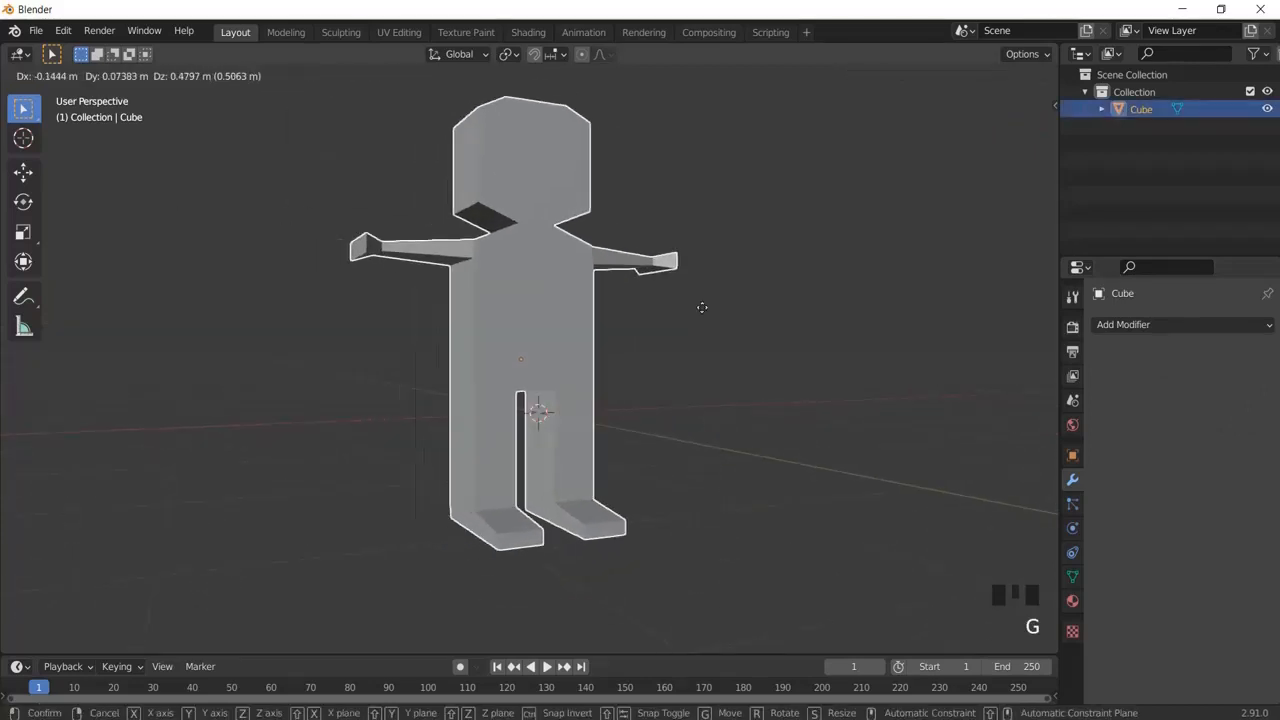
pyautogui.click(702, 307)
pyautogui.moveTo(702, 307); pyautogui.dragTo(780, 289, button='middle')
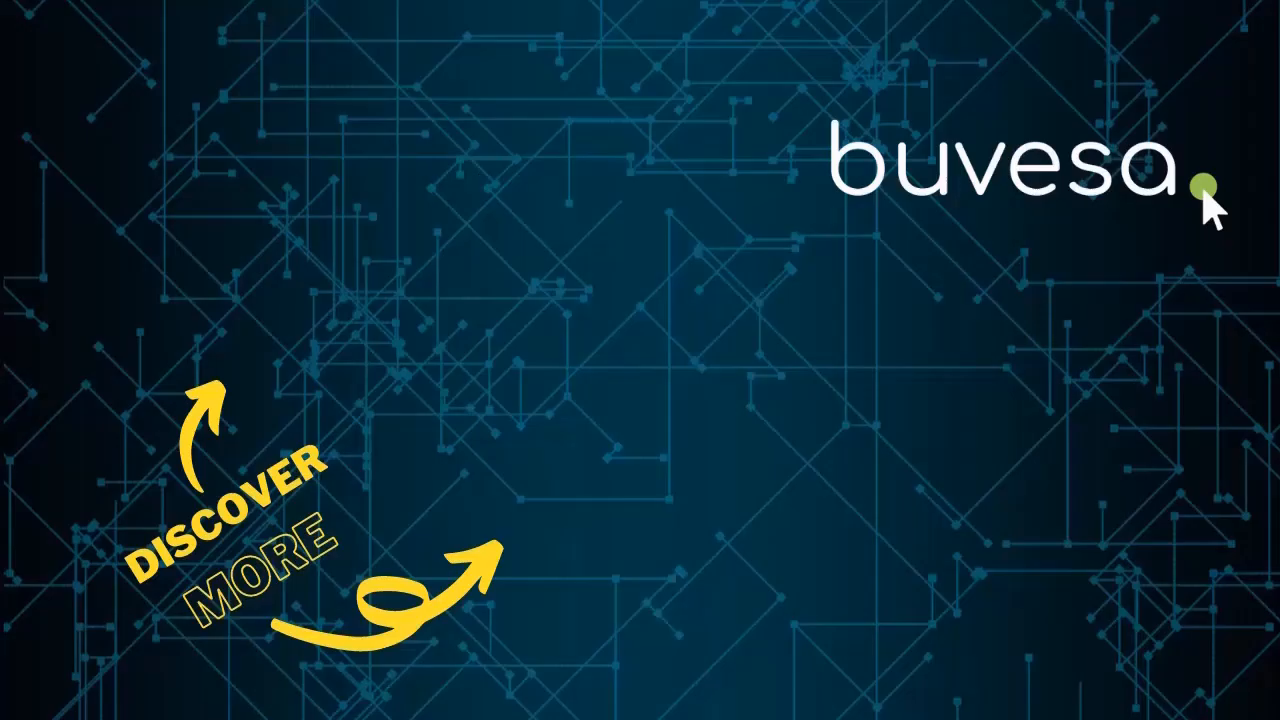